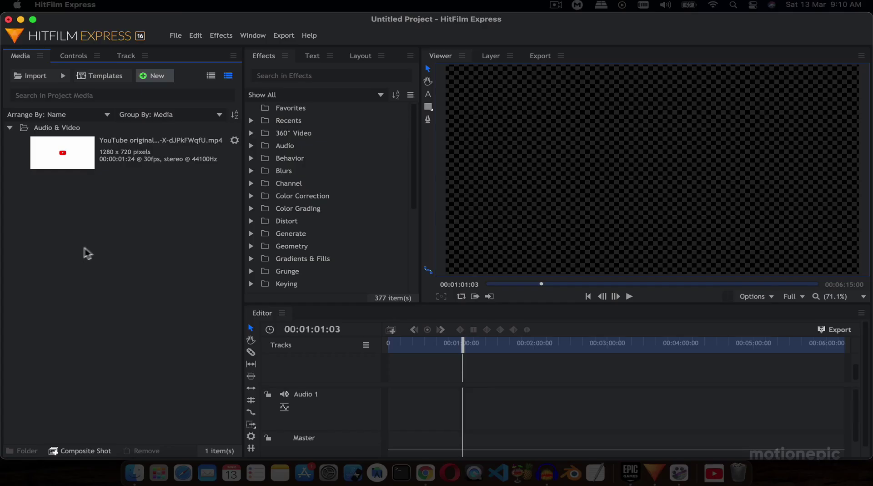
Step: Create a composite shot named intro_yt, 00:00:02:00 long, at 1920×1080 and 24 fps
{"action": "left_click", "coordinate": [120, 164]}
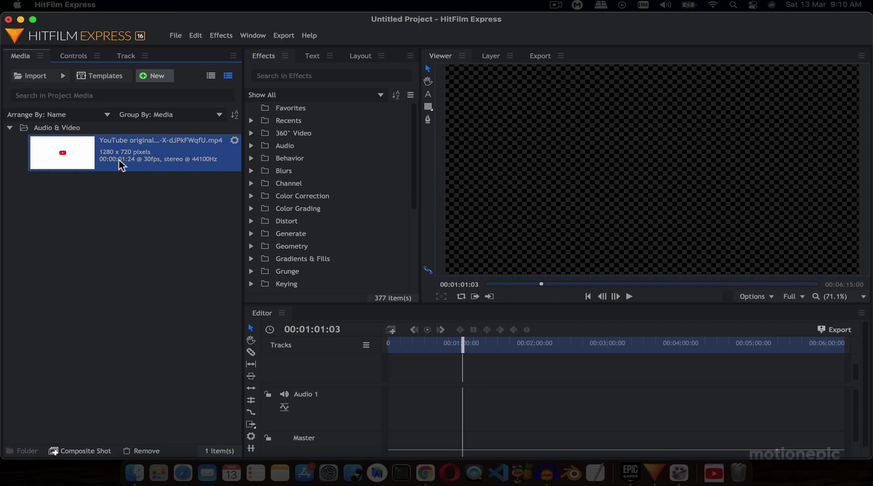
{"action": "left_click", "coordinate": [155, 75]}
{"action": "left_click", "coordinate": [159, 88]}
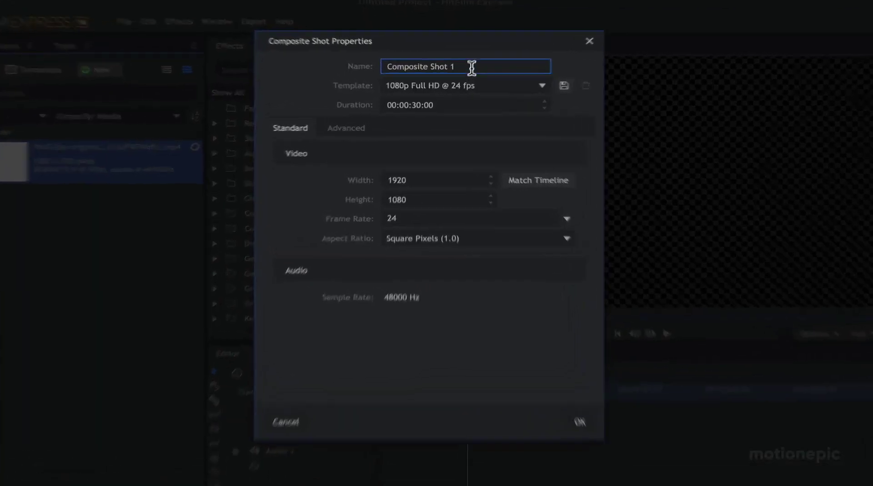
{"action": "left_click_drag", "start_coordinate": [462, 73], "coordinate": [389, 69]}
{"action": "type", "text": "int"}
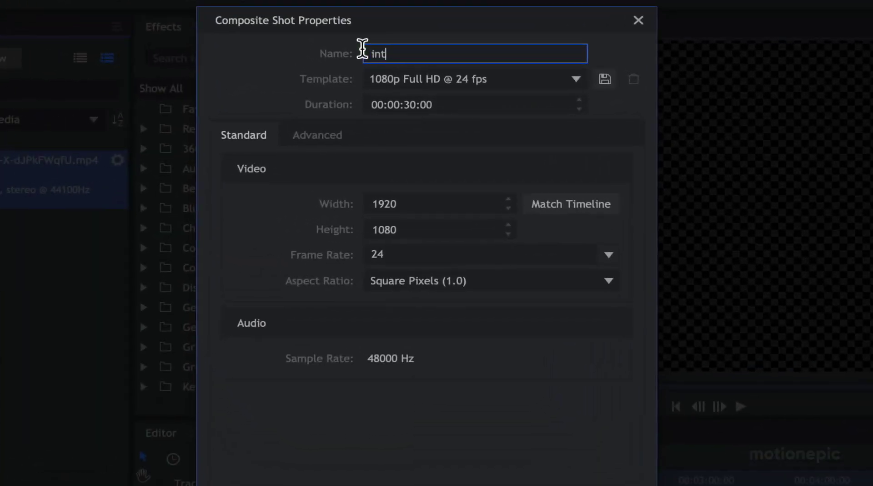
{"action": "type", "text": "ro_yt"}
{"action": "double_click", "coordinate": [410, 105]}
{"action": "type", "text": "02"}
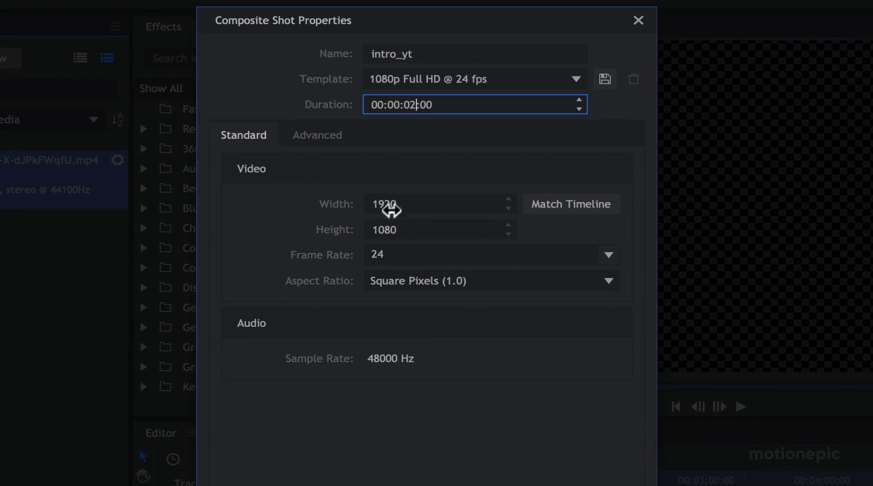
{"action": "double_click", "coordinate": [401, 254]}
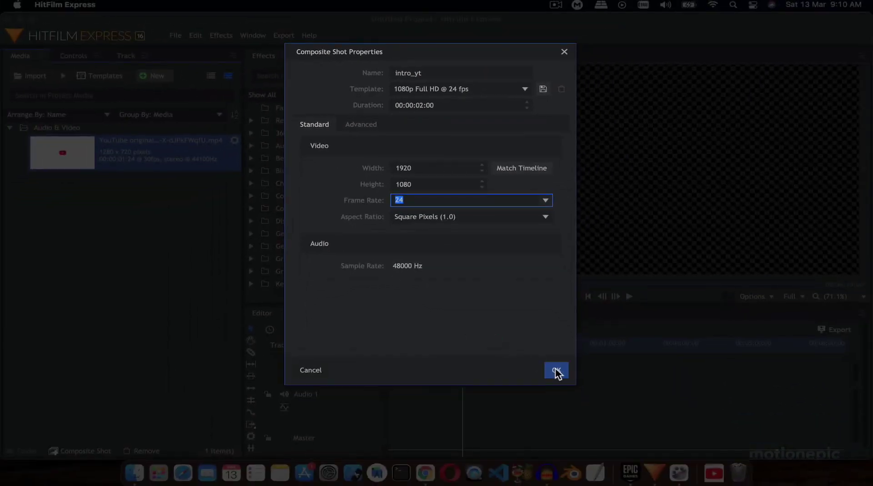
{"action": "left_click", "coordinate": [556, 370]}
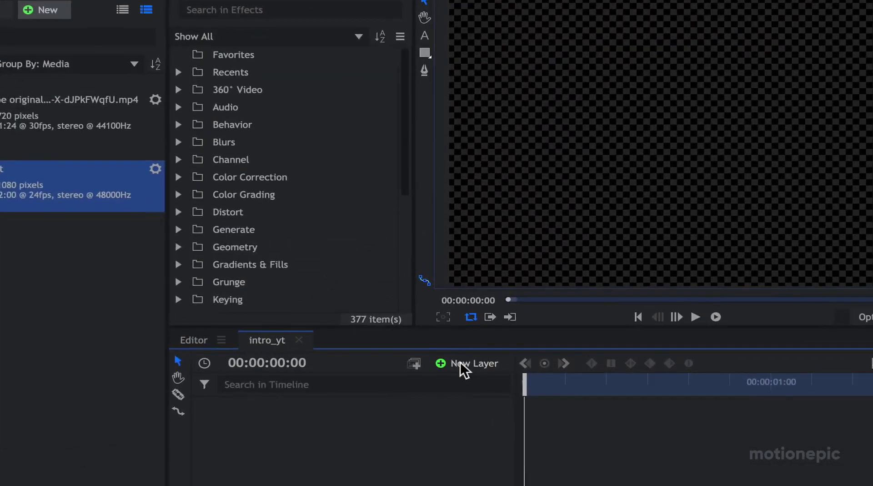
Step: Add a white plane layer named BG to intro_yt
{"action": "left_click", "coordinate": [470, 327]}
{"action": "left_click", "coordinate": [465, 380]}
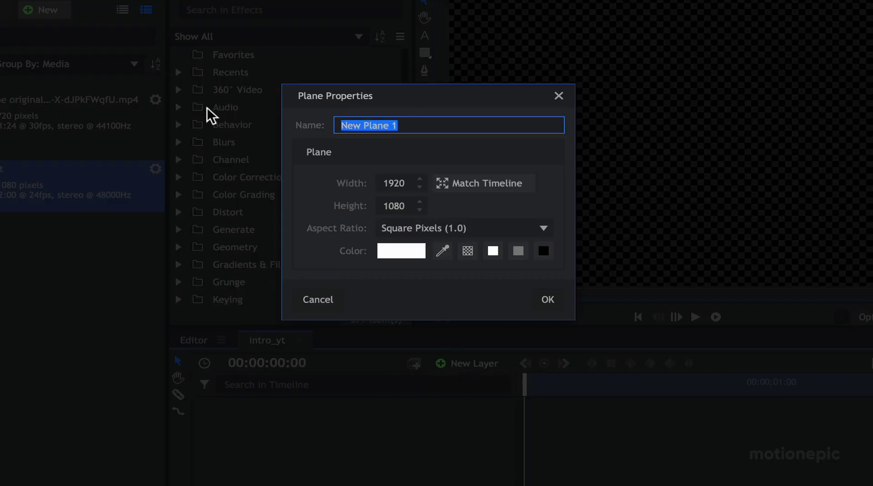
{"action": "type", "text": "BG"}
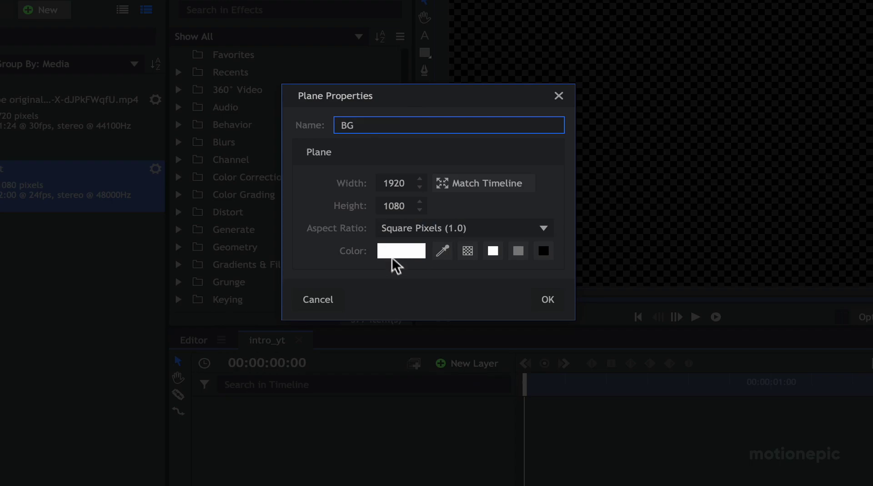
{"action": "left_click", "coordinate": [540, 298]}
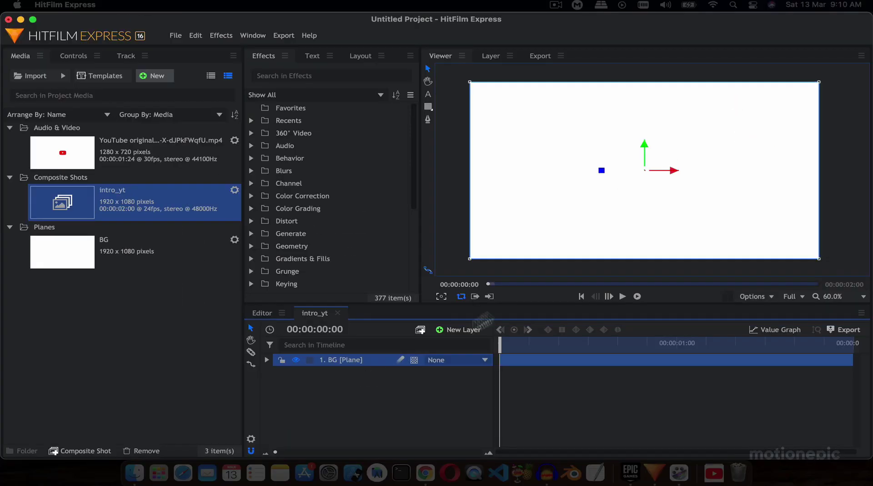
Step: Import youtube-logo-2431.png from Downloads and place it on the intro_yt timeline
{"action": "left_click", "coordinate": [715, 469]}
{"action": "left_click_drag", "start_coordinate": [702, 431], "coordinate": [117, 250]}
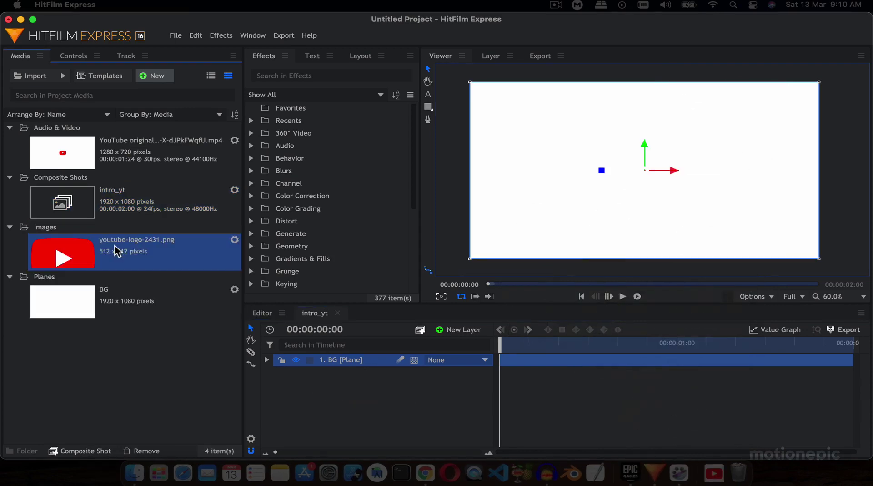
{"action": "left_click_drag", "start_coordinate": [169, 300], "coordinate": [314, 357]}
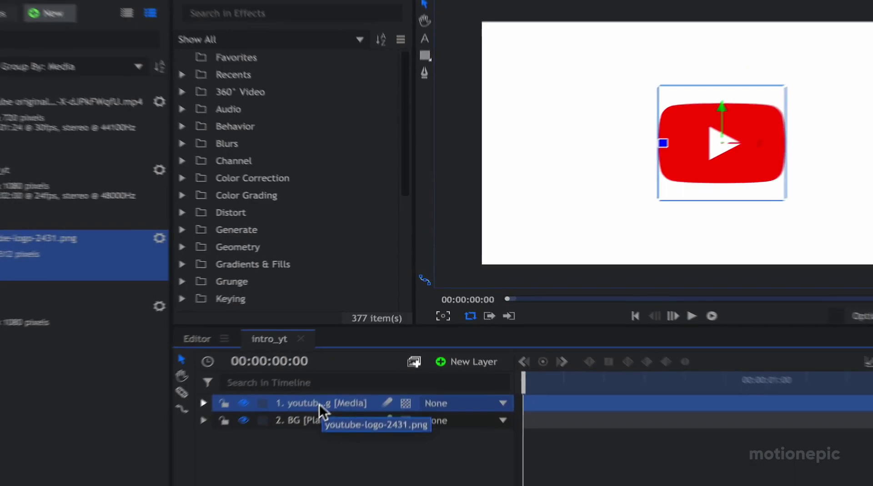
Step: Convert the logo layer into a composite shot named yt-logo-comp
{"action": "right_click", "coordinate": [351, 359]}
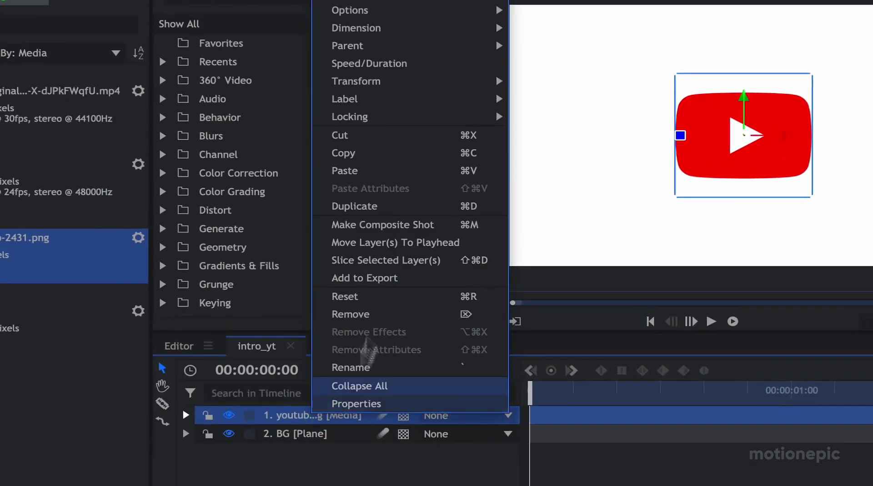
{"action": "left_click", "coordinate": [362, 225]}
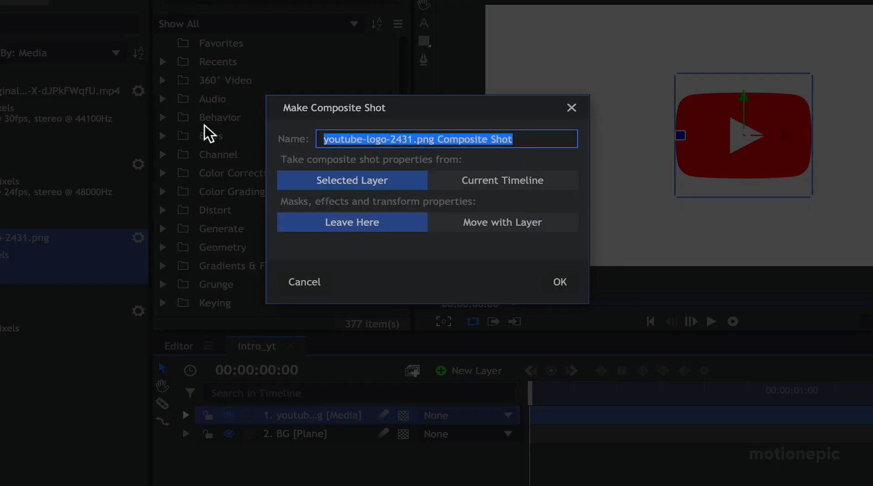
{"action": "type", "text": "yt-lo"}
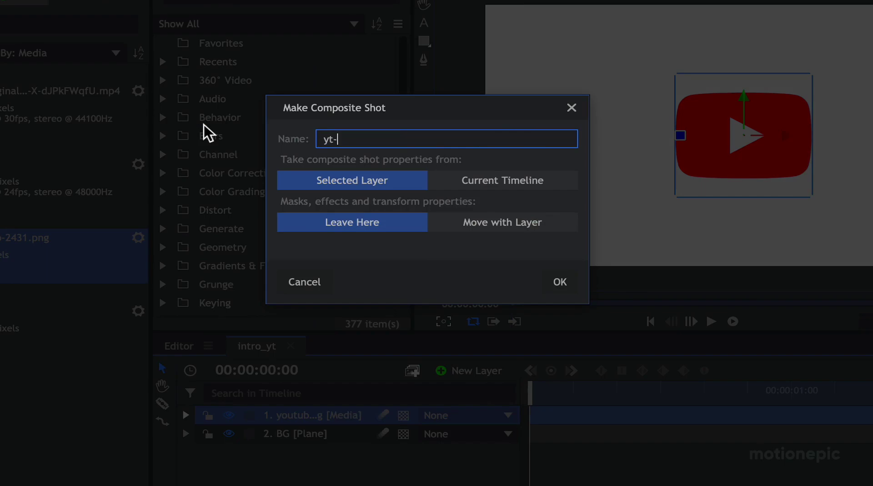
{"action": "type", "text": "go-comp"}
{"action": "key", "text": "Return"}
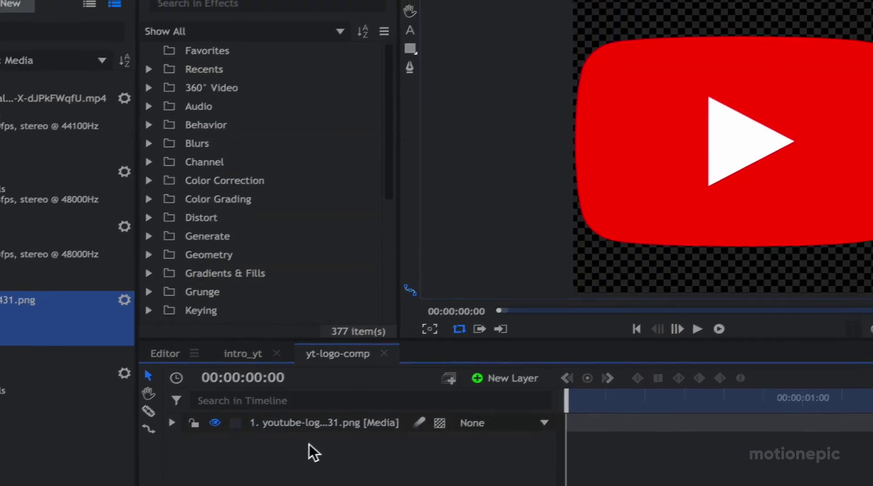
Step: Add the BG plane from Media above the logo in the yt-logo-comp timeline
{"action": "left_click", "coordinate": [721, 87]}
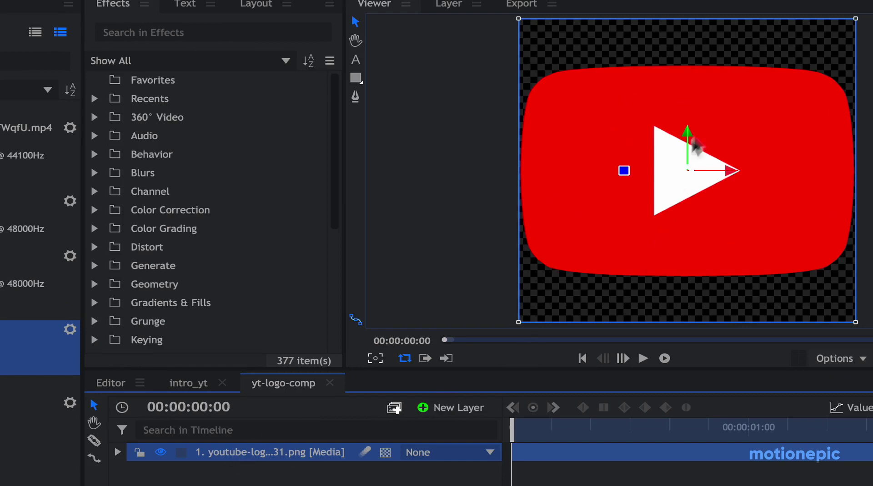
{"action": "left_click", "coordinate": [356, 96]}
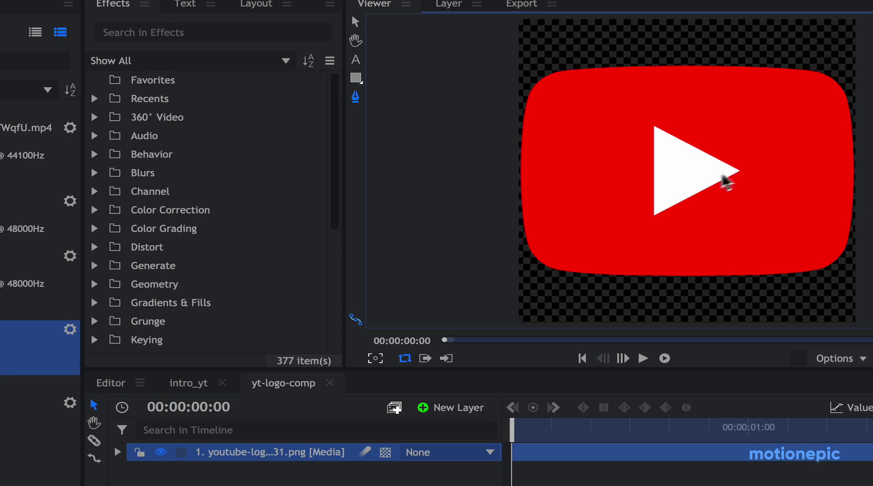
{"action": "scroll", "coordinate": [700, 182], "scroll_direction": "up", "scroll_amount": 3}
{"action": "left_click", "coordinate": [68, 435]}
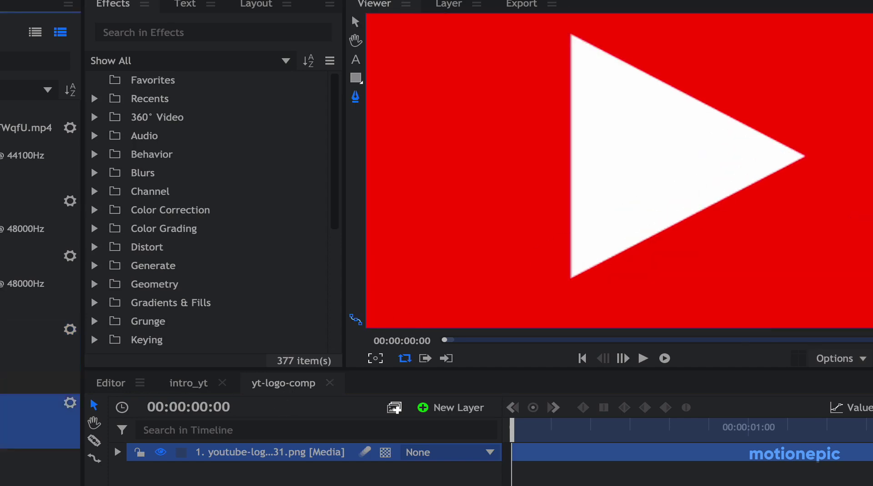
{"action": "left_click_drag", "start_coordinate": [76, 441], "coordinate": [232, 448]}
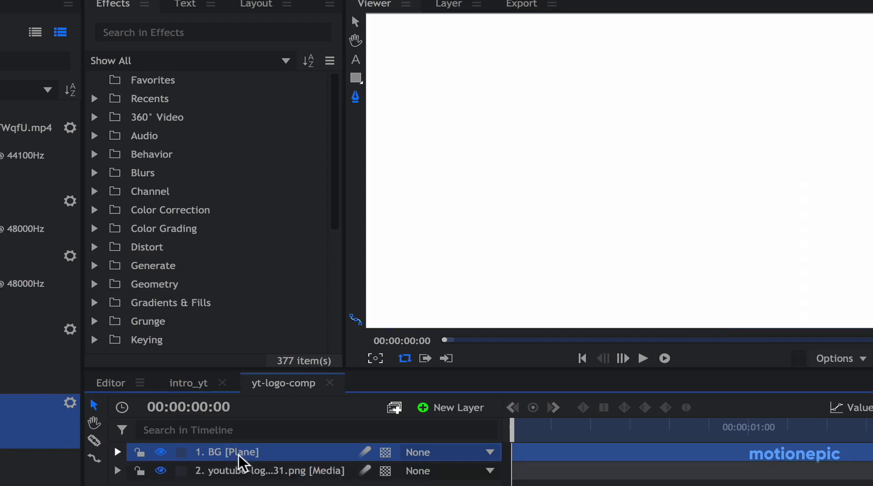
Step: Mask the BG plane with a closed three-point triangle tracing the logo's play icon
{"action": "left_click", "coordinate": [161, 452]}
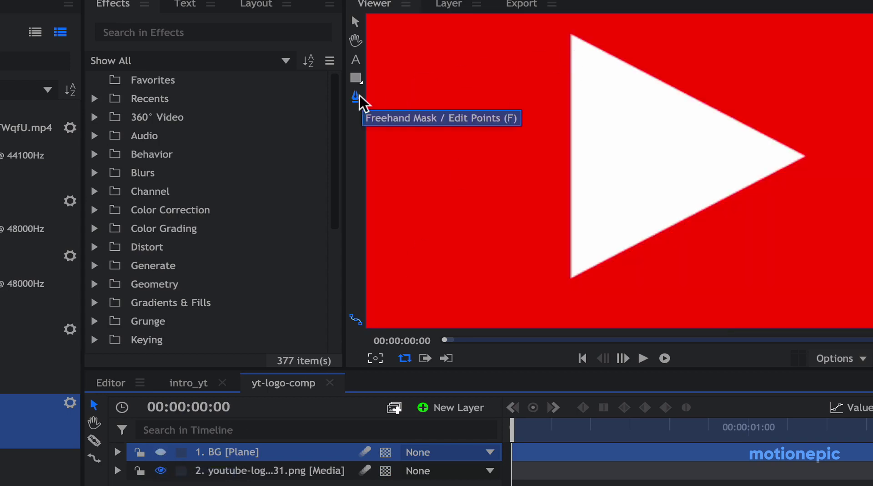
{"action": "left_click", "coordinate": [569, 33]}
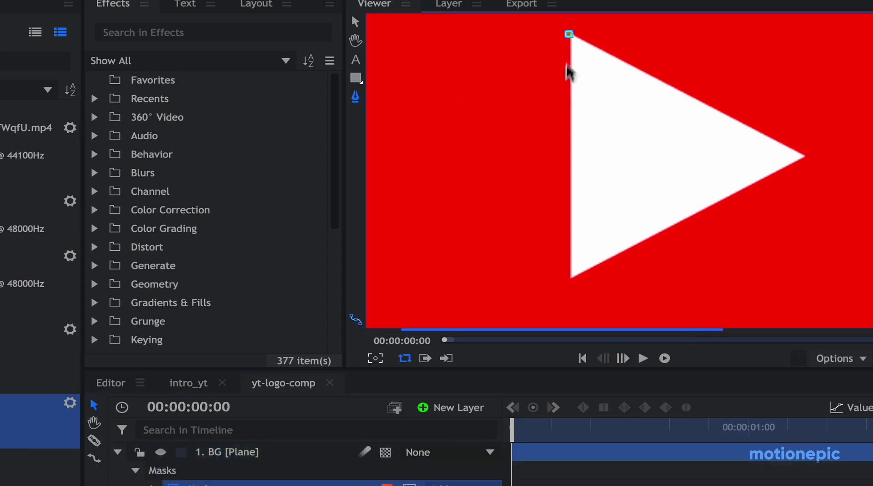
{"action": "left_click", "coordinate": [572, 278]}
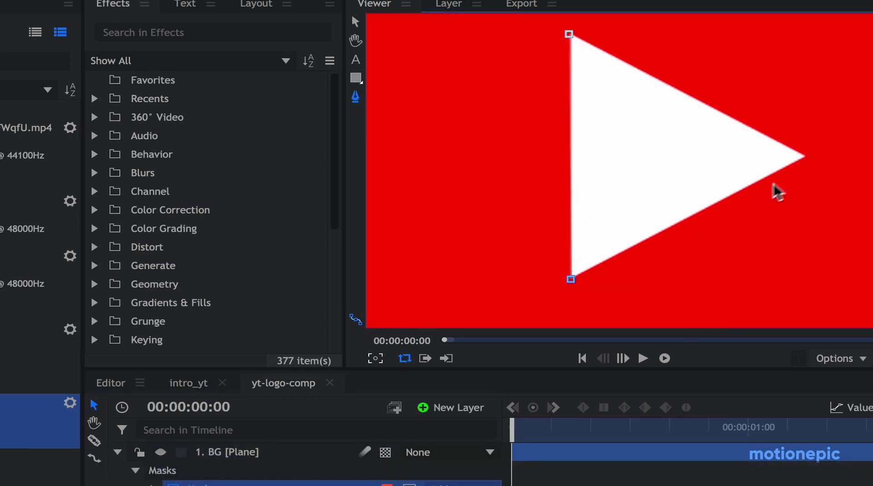
{"action": "left_click", "coordinate": [807, 156]}
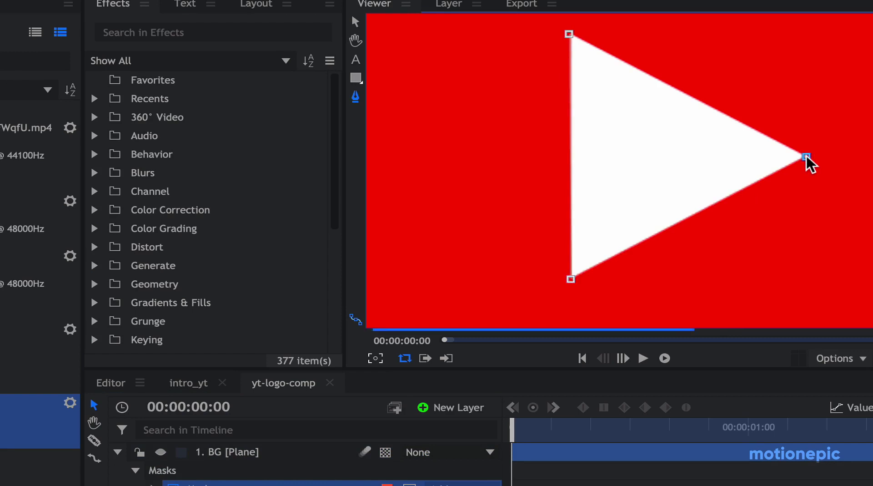
{"action": "left_click", "coordinate": [569, 33]}
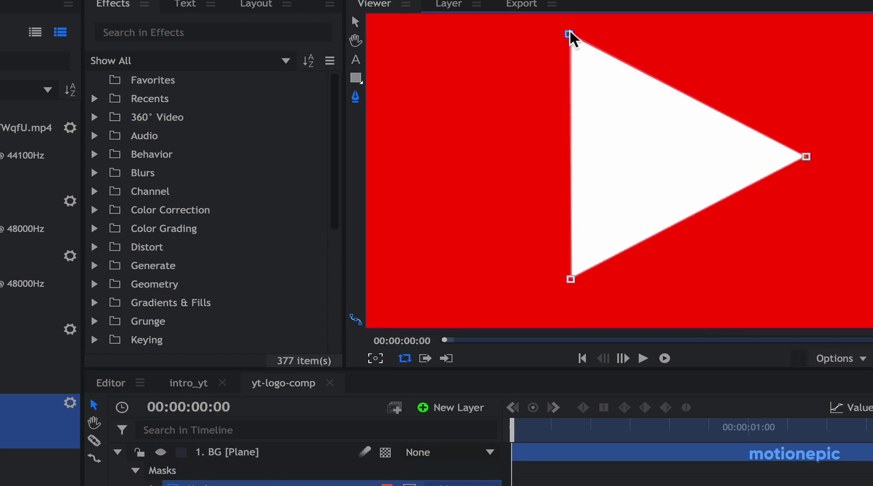
{"action": "left_click", "coordinate": [117, 452]}
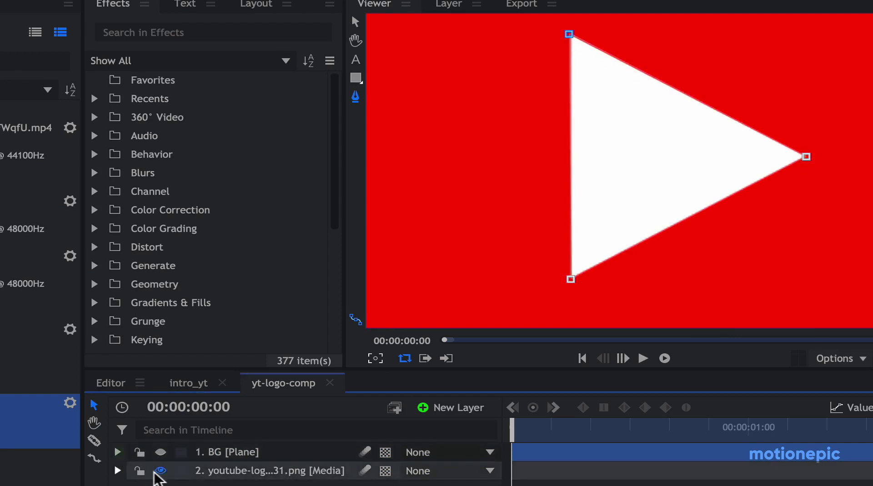
{"action": "left_click", "coordinate": [161, 470]}
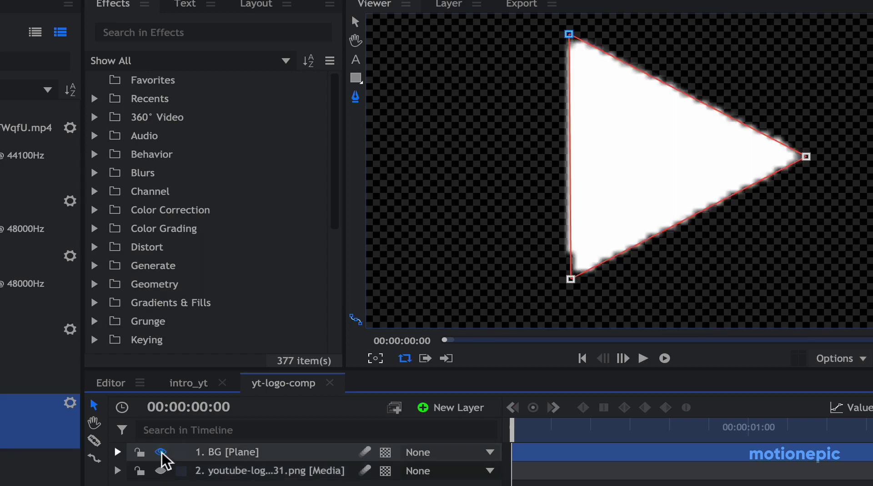
Step: Nudge the triangle mask's left edge a few pixels left
{"action": "key", "text": "ctrl+z"}
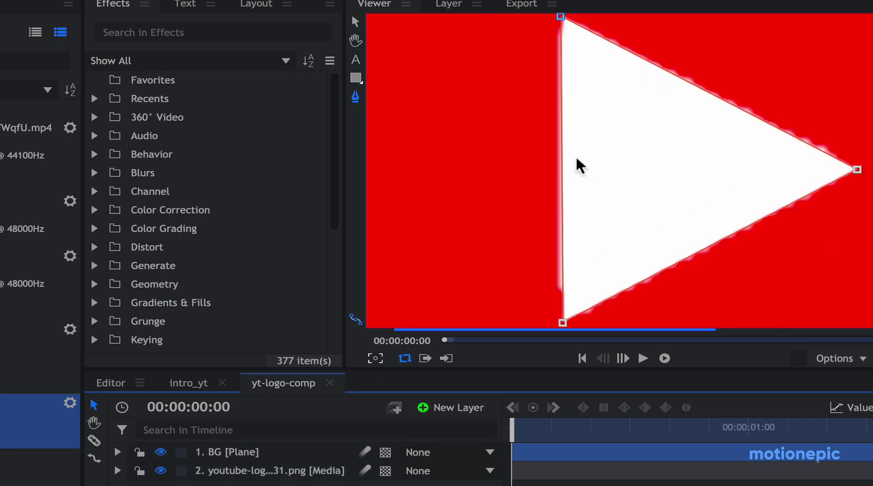
{"action": "scroll", "coordinate": [575, 142], "scroll_direction": "up", "scroll_amount": 4}
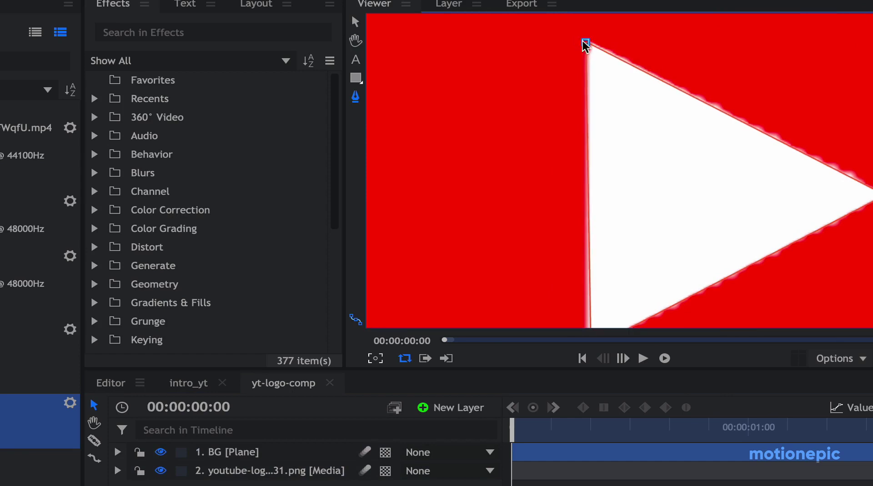
{"action": "key", "text": "h"}
{"action": "key", "text": "p"}
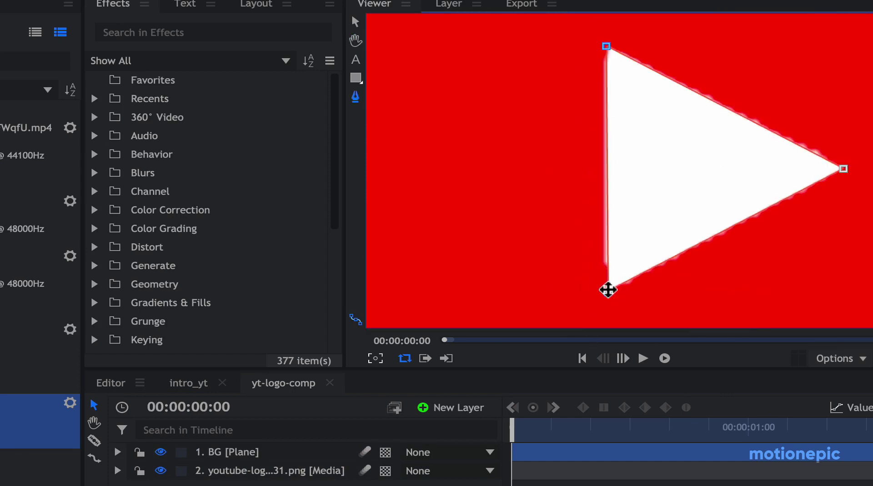
{"action": "left_click", "coordinate": [608, 289]}
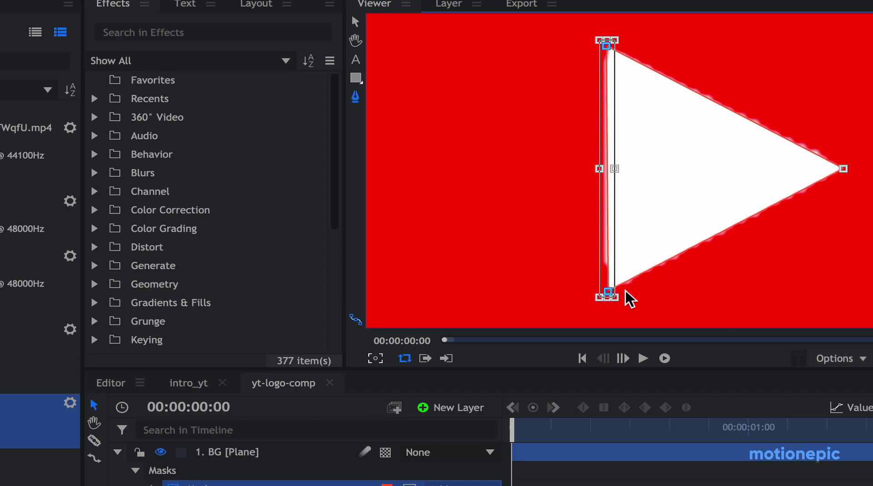
{"action": "key", "text": "Left"}
{"action": "key", "text": "Left"}
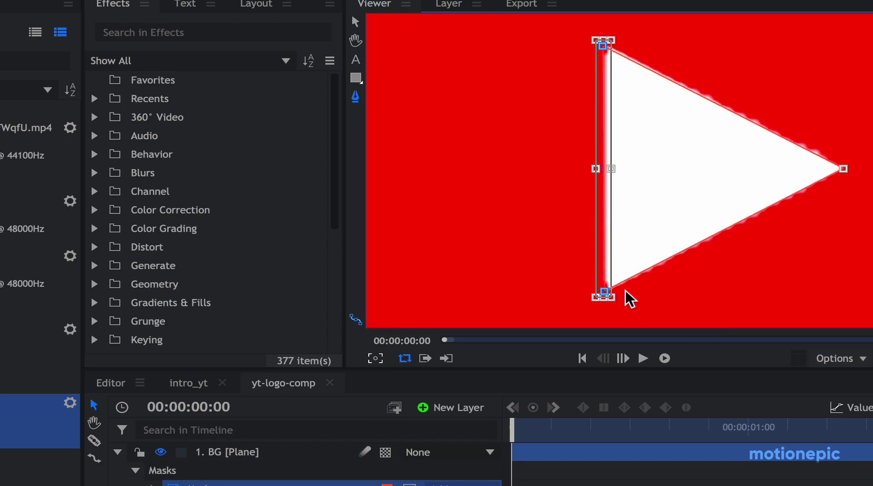
Step: Hide the BG triangle plane, show the logo, and return to the intro_yt composite
{"action": "left_click", "coordinate": [117, 451]}
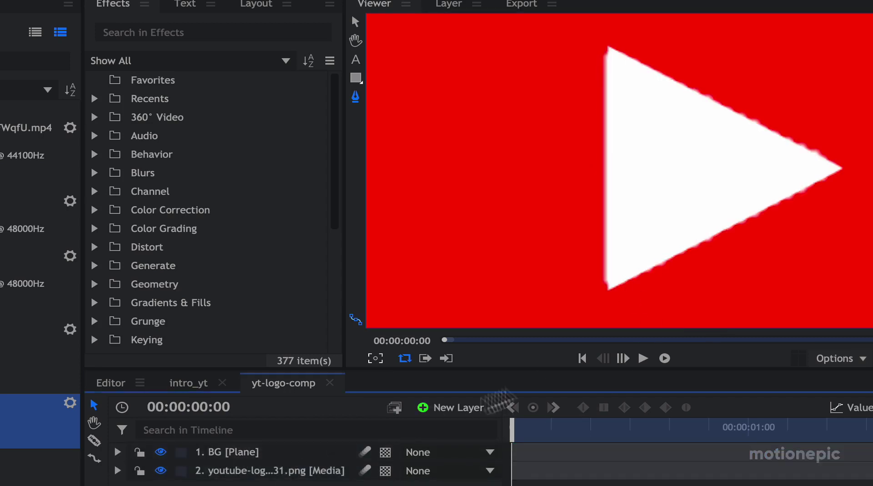
{"action": "left_click", "coordinate": [160, 470]}
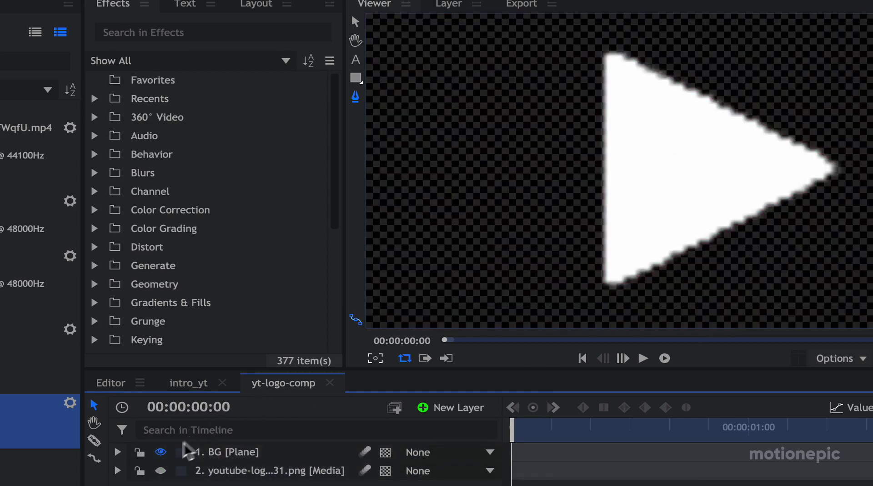
{"action": "left_click", "coordinate": [160, 451]}
{"action": "left_click", "coordinate": [161, 470]}
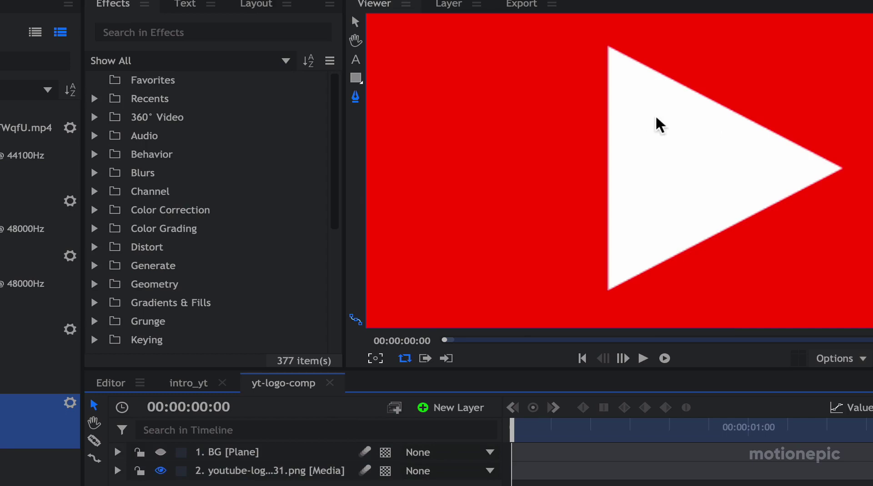
{"action": "scroll", "coordinate": [659, 125], "scroll_direction": "down", "scroll_amount": 5}
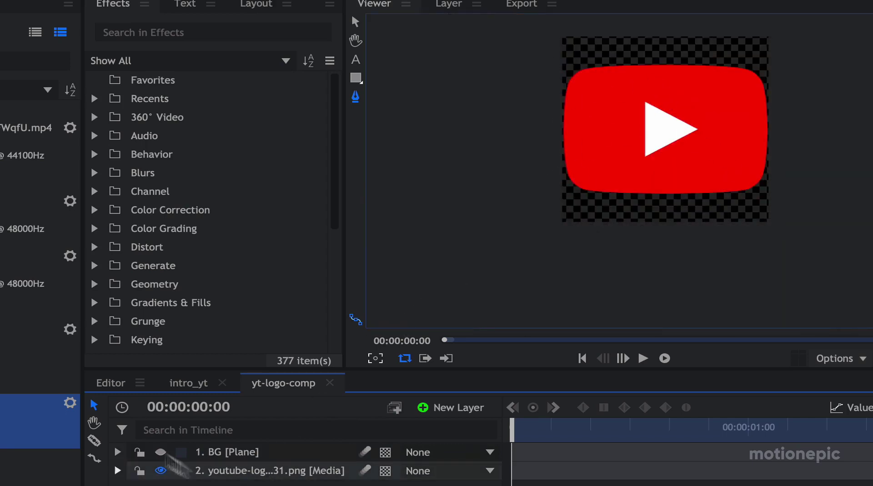
{"action": "left_click", "coordinate": [188, 383]}
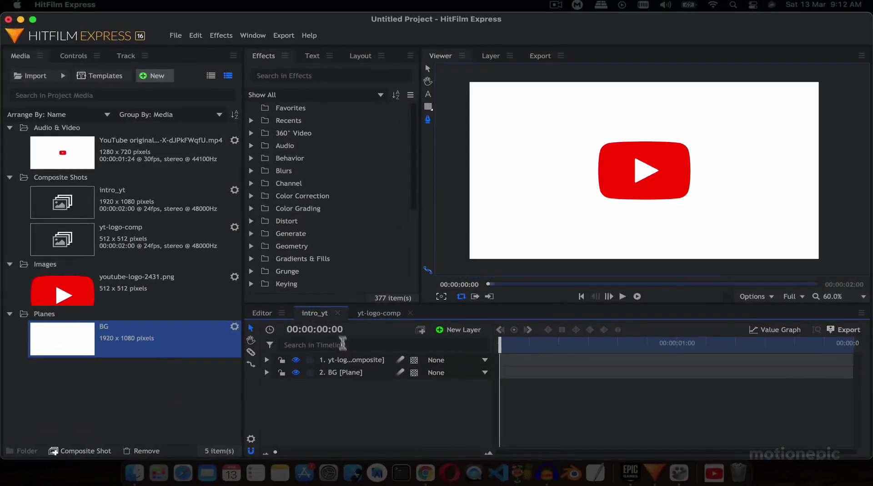
Step: Set the yt-logo-comp layer's Transform Scale to 35%
{"action": "left_click", "coordinate": [351, 359]}
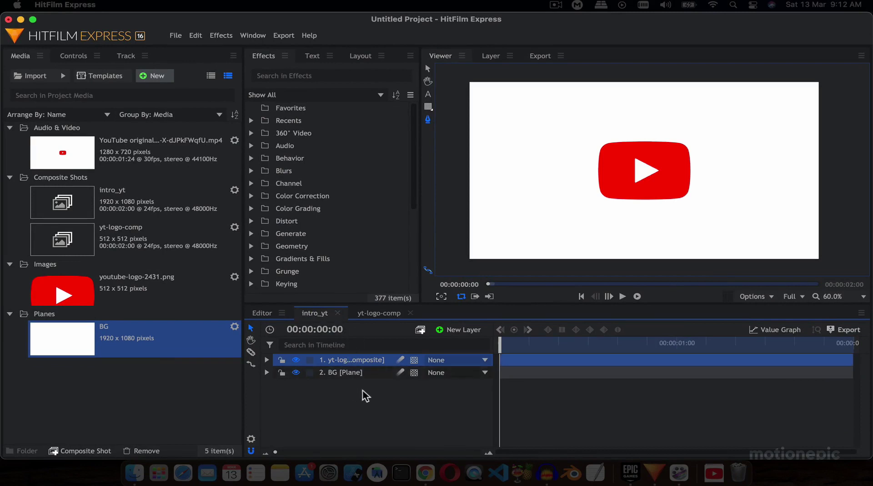
{"action": "left_click", "coordinate": [267, 360]}
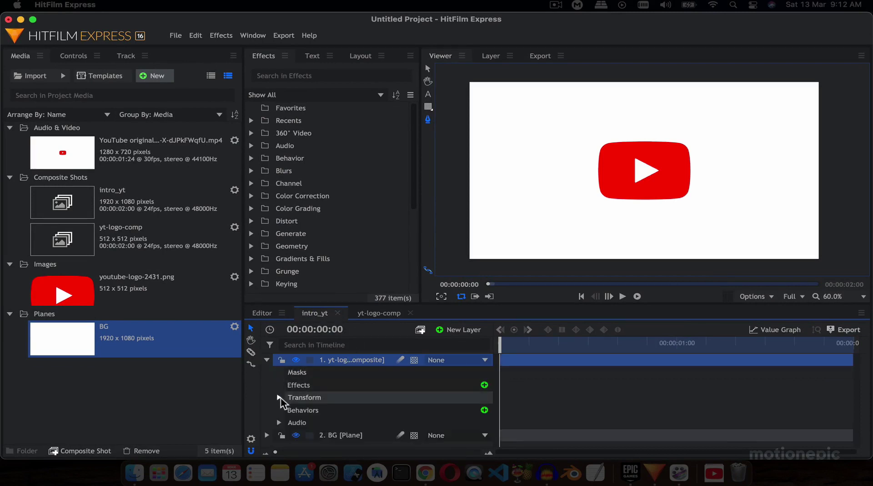
{"action": "left_click", "coordinate": [279, 397]}
{"action": "left_click", "coordinate": [443, 391]}
{"action": "left_click", "coordinate": [462, 390]}
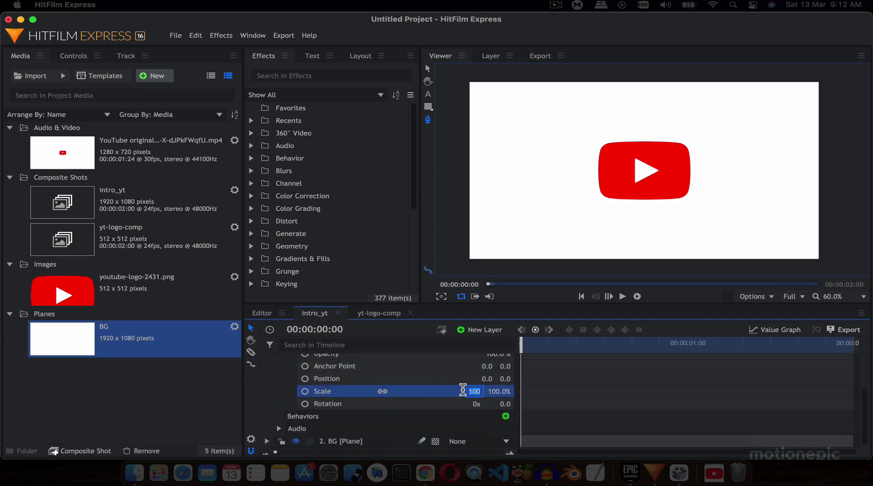
{"action": "type", "text": "35"}
{"action": "key", "text": "Return"}
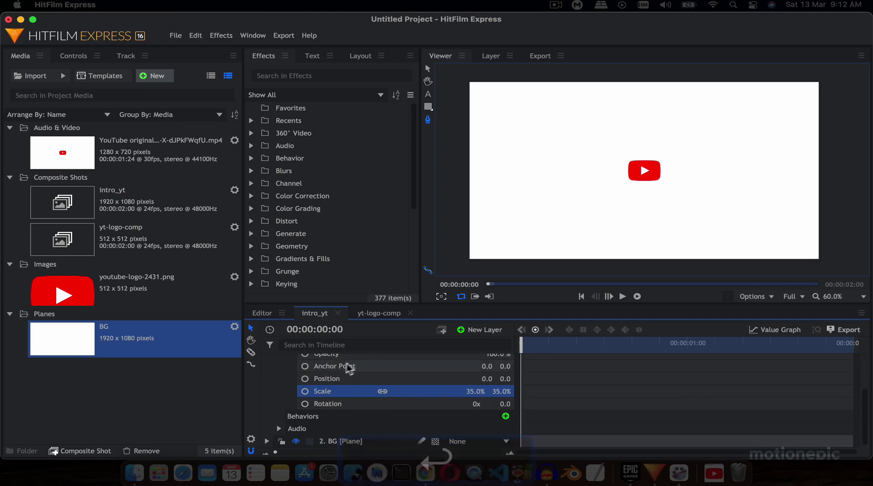
{"action": "scroll", "coordinate": [351, 364], "scroll_direction": "up", "scroll_amount": 3}
{"action": "left_click", "coordinate": [268, 359]}
Step: Add a text layer reading 'YouTube Originals'
{"action": "left_click", "coordinate": [359, 406]}
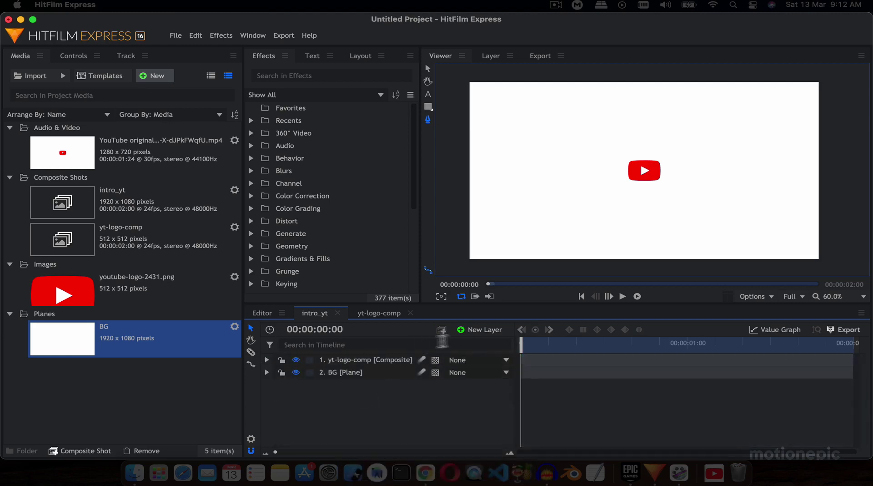
{"action": "left_click", "coordinate": [481, 329]}
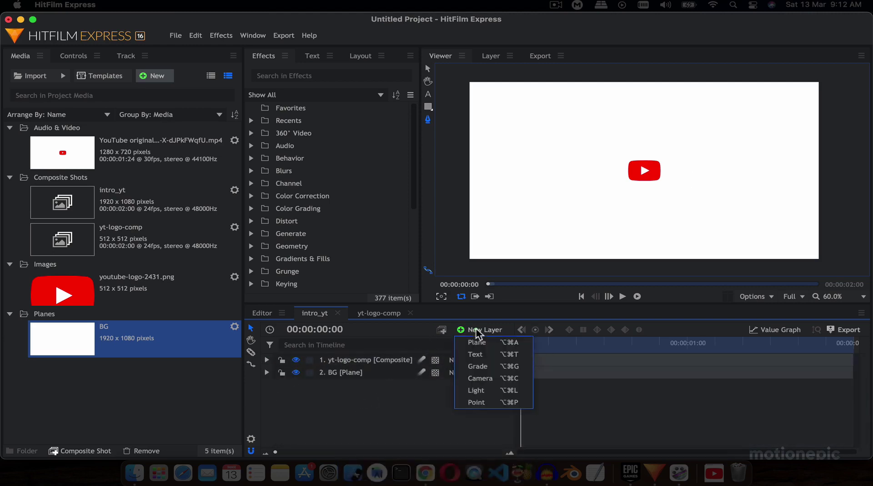
{"action": "left_click", "coordinate": [481, 354]}
{"action": "type", "text": "You"}
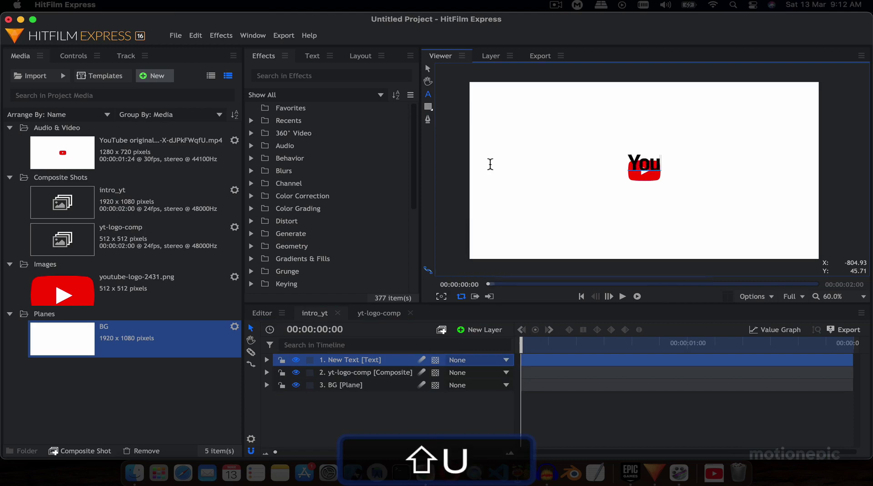
{"action": "type", "text": "Tube Originals"}
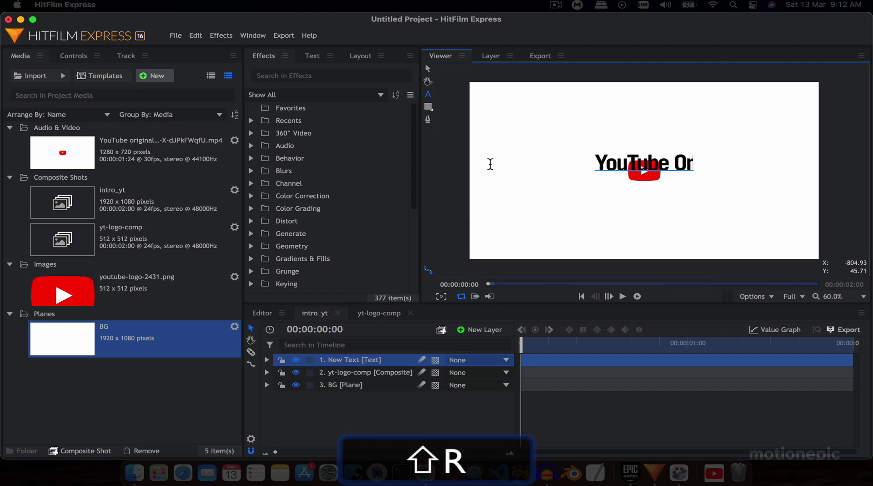
Step: Style the title in Trade Gothic LT Std Bold, size 134, tracking -60%, nudged slightly lower
{"action": "left_click", "coordinate": [312, 56]}
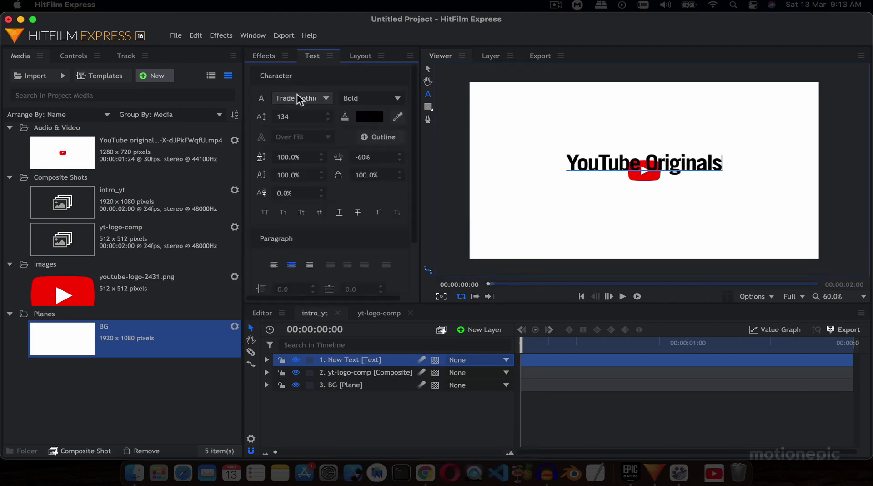
{"action": "left_click", "coordinate": [302, 100]}
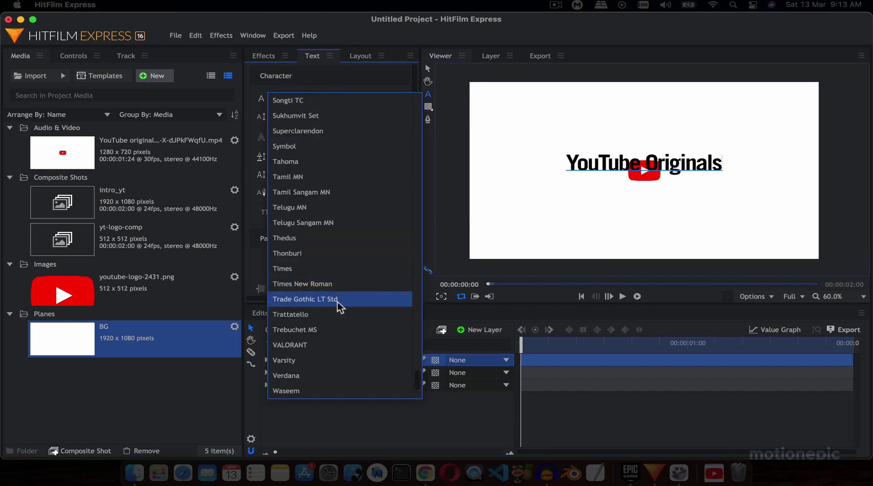
{"action": "left_click", "coordinate": [308, 300]}
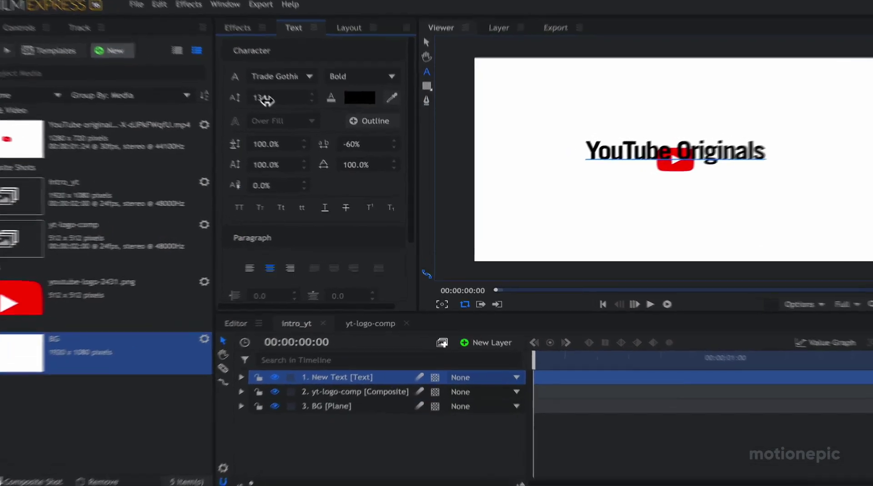
{"action": "left_click_drag", "start_coordinate": [237, 79], "coordinate": [341, 128]}
{"action": "left_click", "coordinate": [334, 130]}
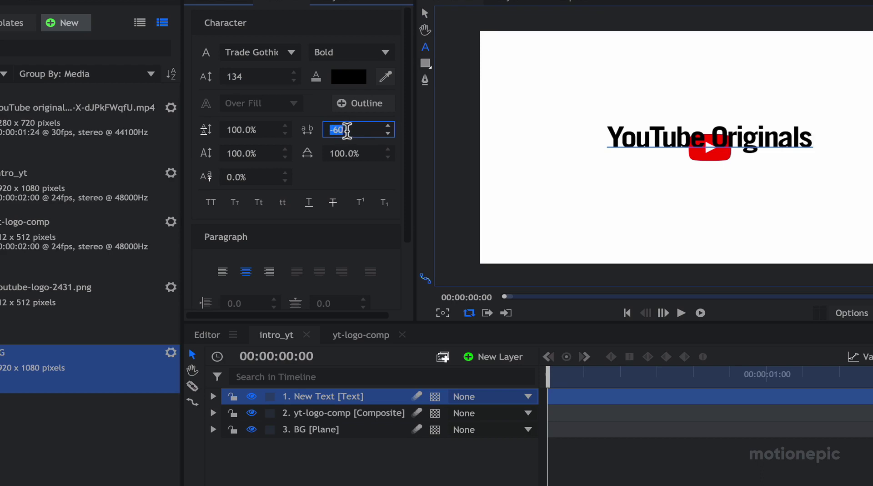
{"action": "left_click", "coordinate": [315, 165]}
{"action": "left_click", "coordinate": [425, 13]}
{"action": "left_click_drag", "start_coordinate": [708, 114], "coordinate": [701, 121]}
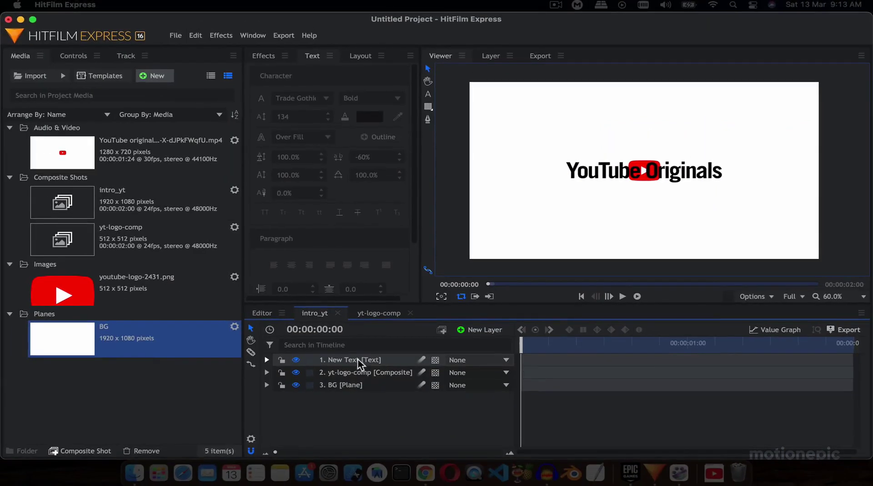
Step: Hide the text layer to view the logo alone
{"action": "left_click", "coordinate": [360, 371]}
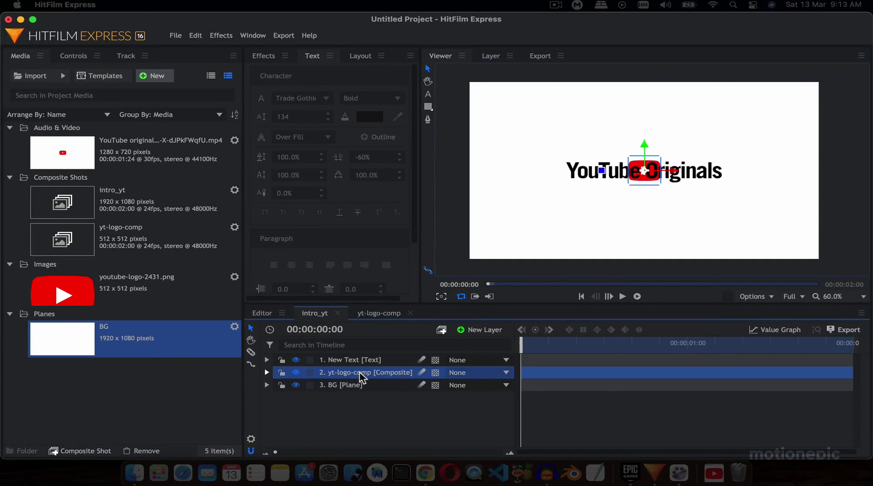
{"action": "left_click", "coordinate": [296, 359]}
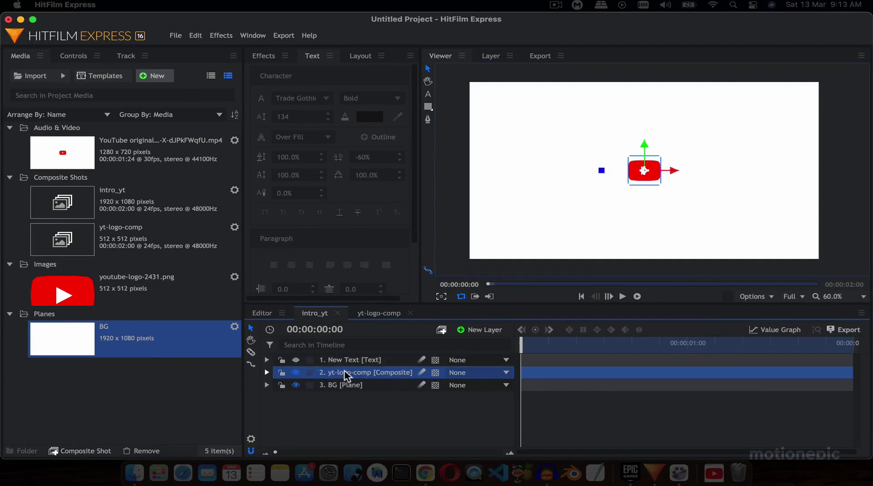
{"action": "left_click", "coordinate": [347, 409]}
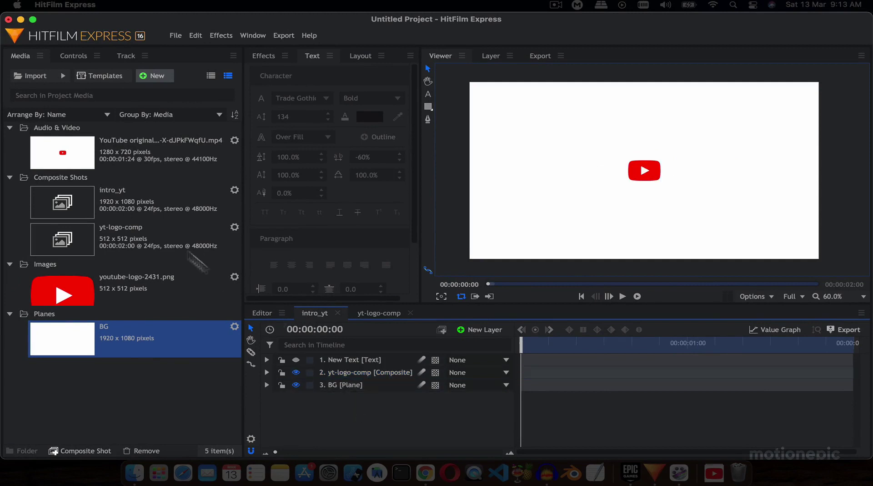
Step: Add the YouTube reference video to intro_yt and show its audio waveform
{"action": "left_click", "coordinate": [135, 148]}
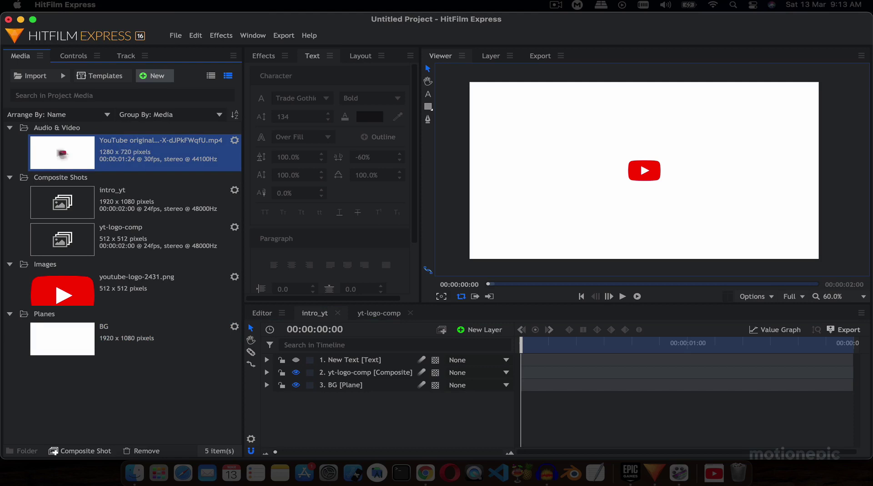
{"action": "left_click_drag", "start_coordinate": [80, 155], "coordinate": [332, 404]}
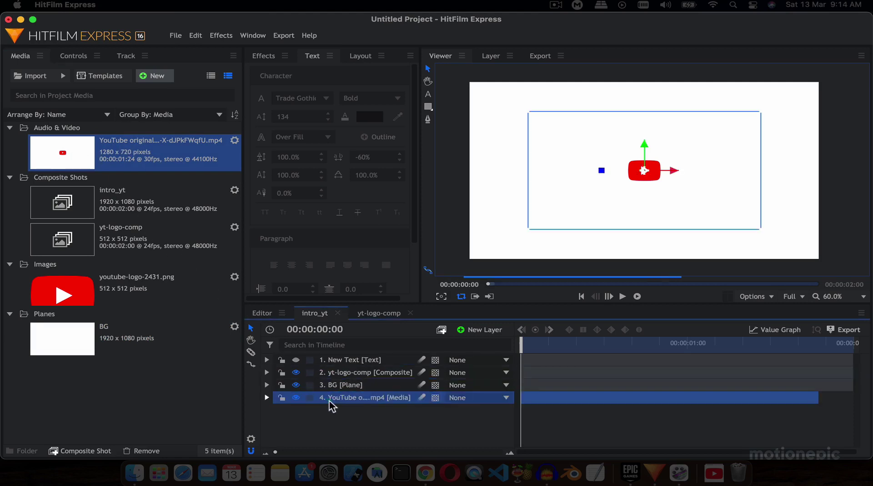
{"action": "right_click", "coordinate": [342, 397]}
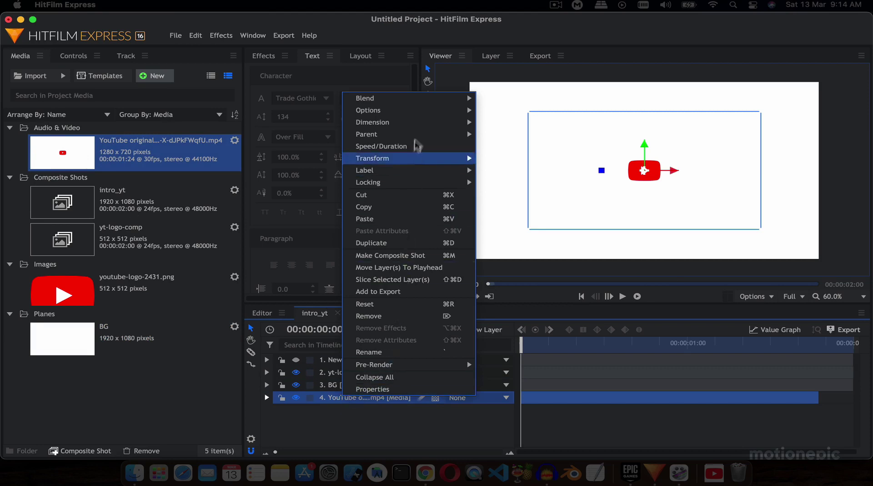
{"action": "mouse_move", "coordinate": [453, 115]}
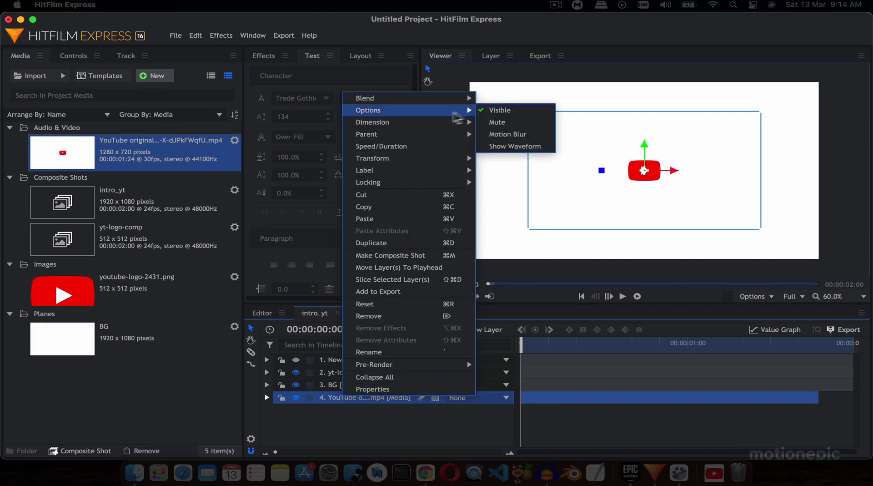
{"action": "left_click", "coordinate": [498, 146]}
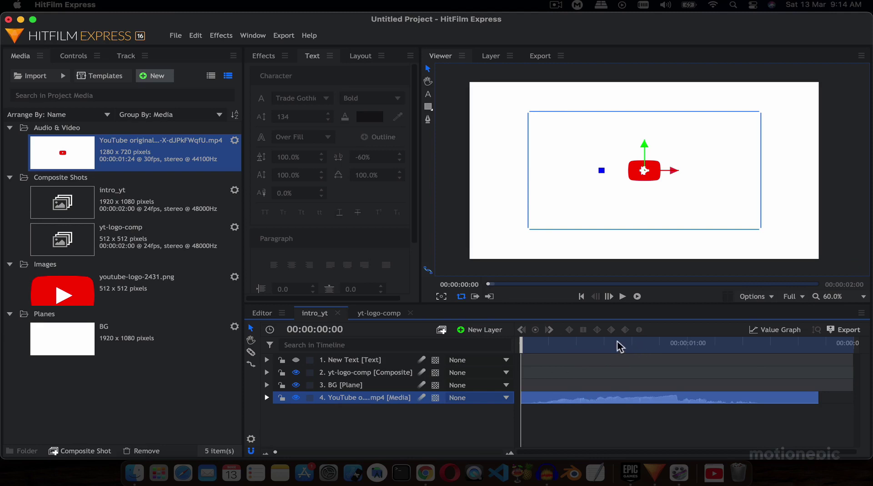
Step: Preview the composite and park the playhead at frame 20 with yt-logo-comp expanded
{"action": "key", "text": "space"}
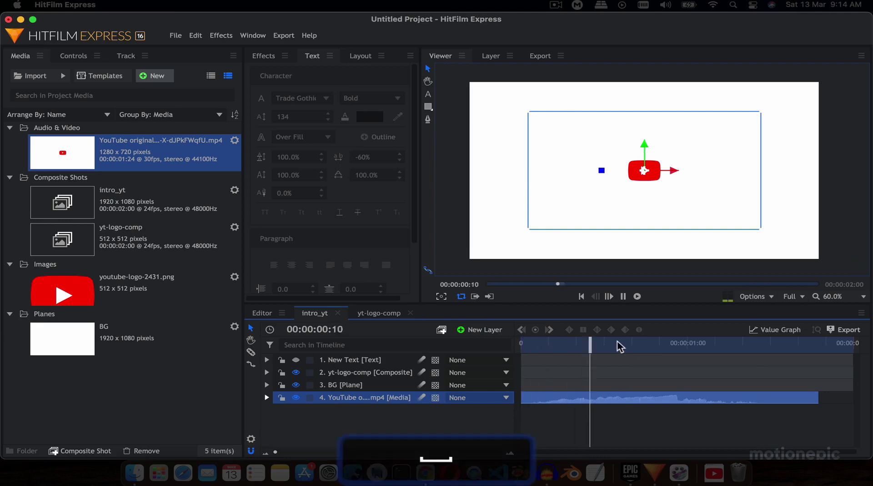
{"action": "left_click", "coordinate": [649, 344]}
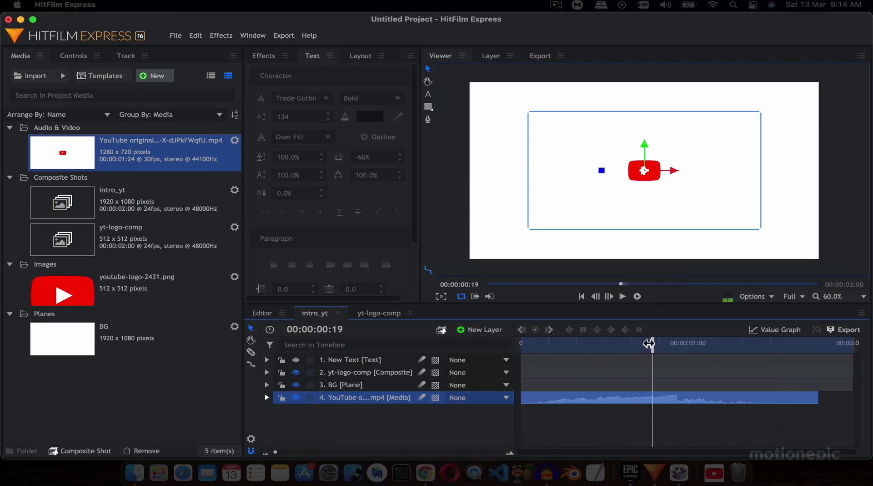
{"action": "left_click_drag", "start_coordinate": [652, 344], "coordinate": [660, 344]}
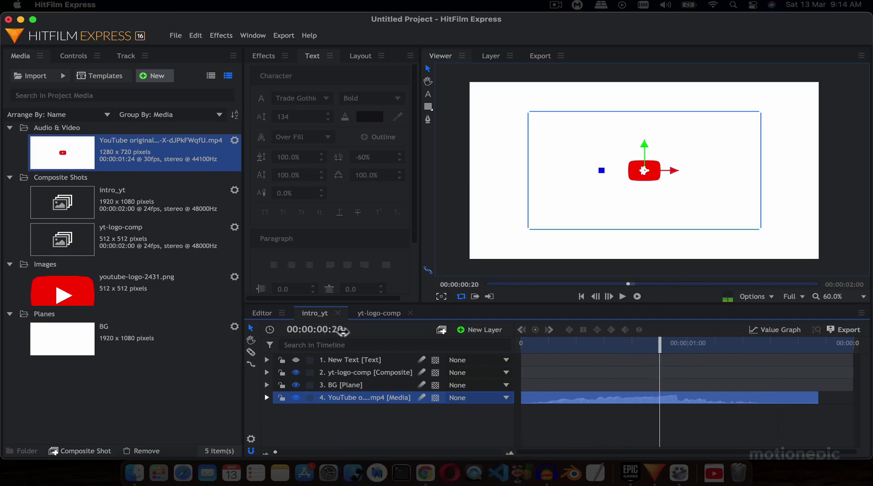
{"action": "left_click", "coordinate": [266, 372]}
{"action": "left_click", "coordinate": [267, 372]}
{"action": "left_click", "coordinate": [267, 372]}
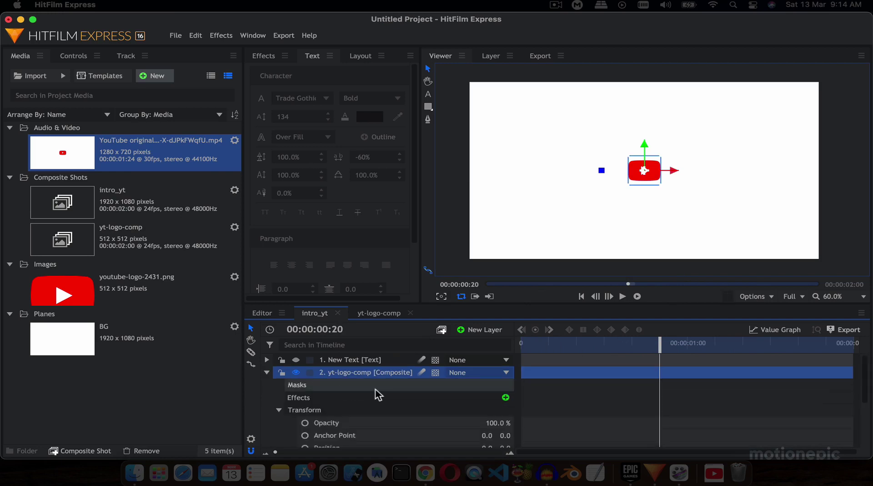
{"action": "scroll", "coordinate": [378, 394], "scroll_direction": "down", "scroll_amount": 3}
{"action": "scroll", "coordinate": [350, 400], "scroll_direction": "up", "scroll_amount": 3}
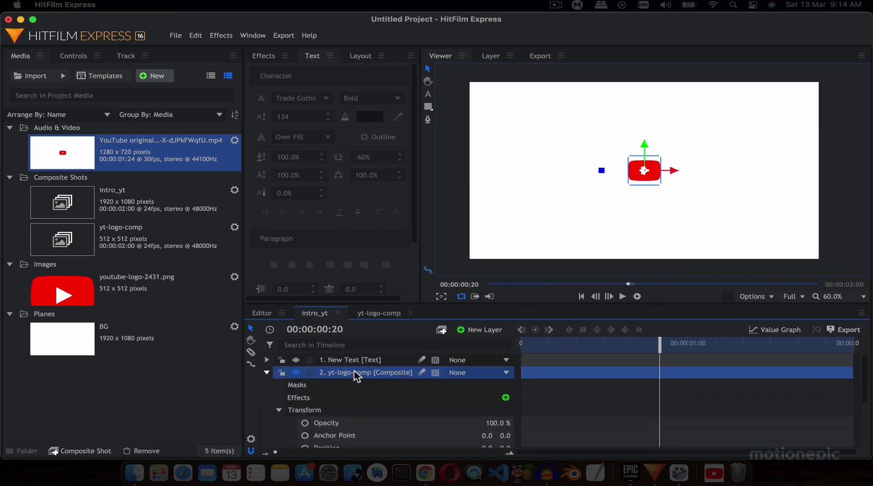
{"action": "scroll", "coordinate": [358, 381], "scroll_direction": "down", "scroll_amount": 2}
Step: Keyframe the logo's Position at frames 0 and 20, with X -410 at frame 20
{"action": "left_click", "coordinate": [305, 413]}
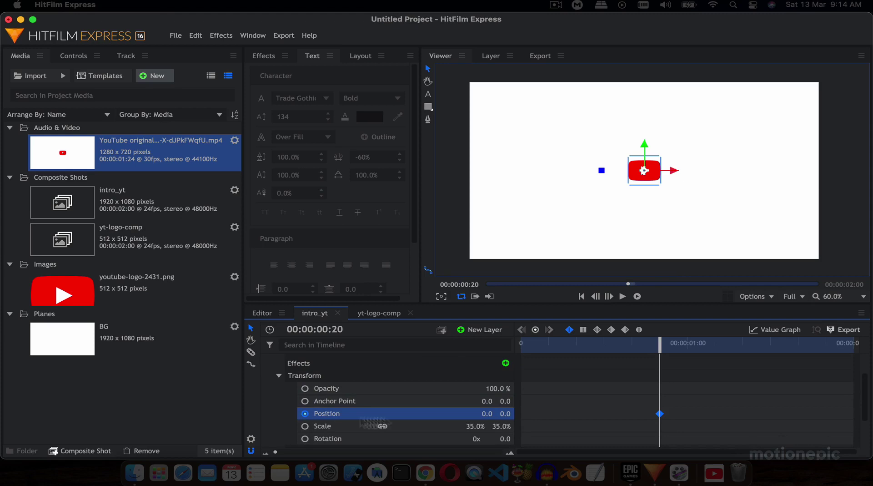
{"action": "left_click", "coordinate": [520, 344]}
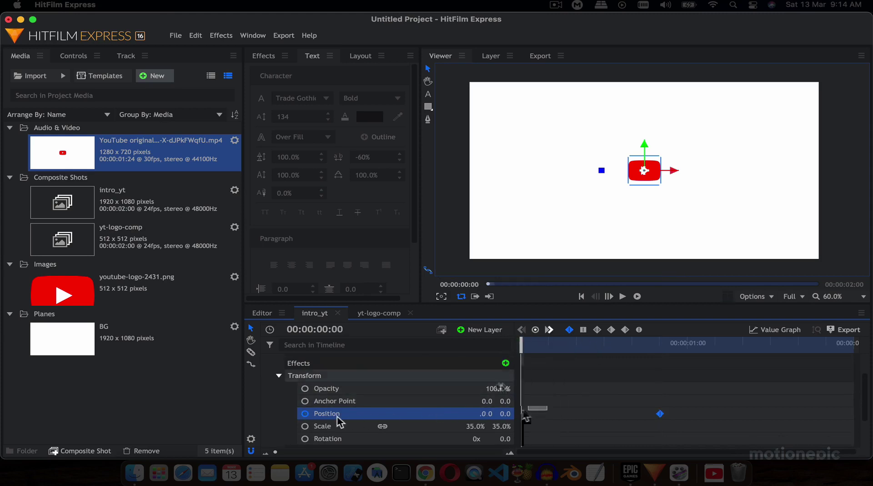
{"action": "left_click", "coordinate": [535, 329]}
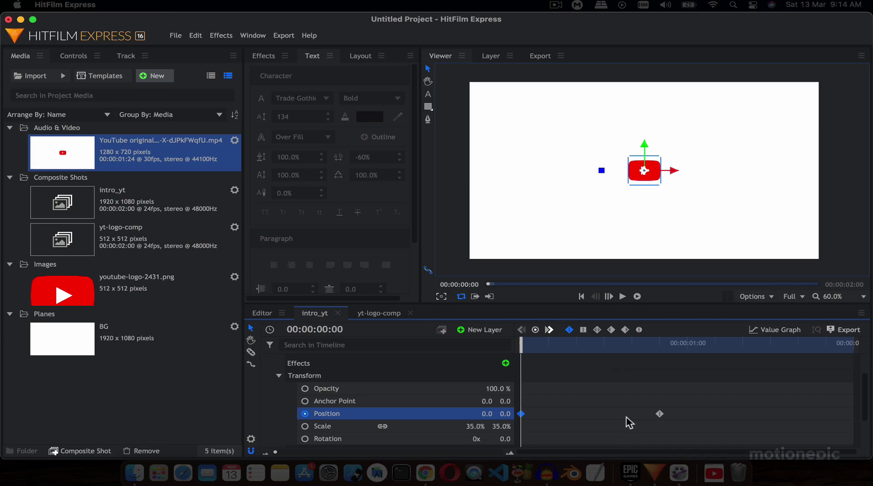
{"action": "left_click", "coordinate": [660, 413]}
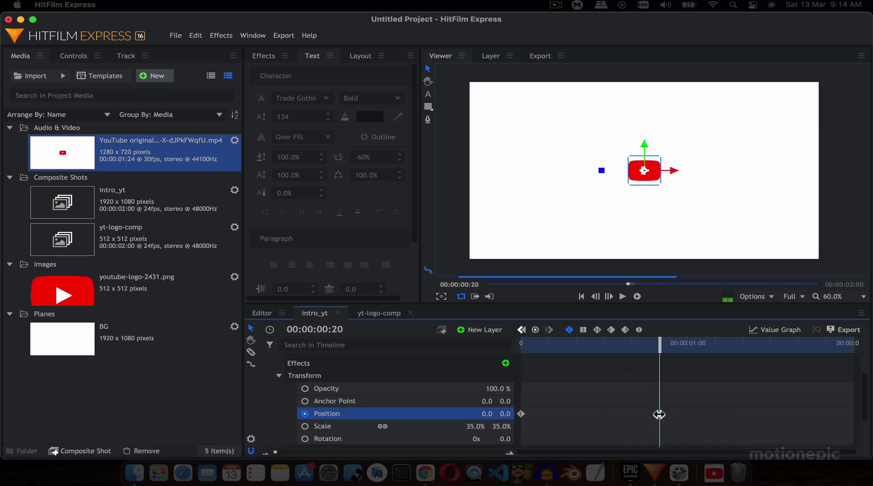
{"action": "left_click_drag", "start_coordinate": [487, 414], "coordinate": [477, 413]}
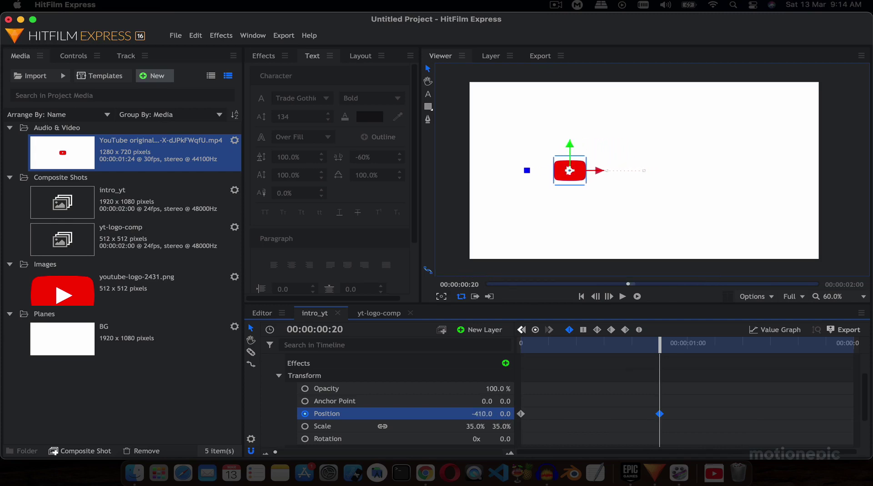
Step: Ease the first Position keyframe as Manual Bezier with a stretched Value Graph handle, then replay
{"action": "left_click", "coordinate": [546, 407]}
{"action": "left_click", "coordinate": [523, 413]}
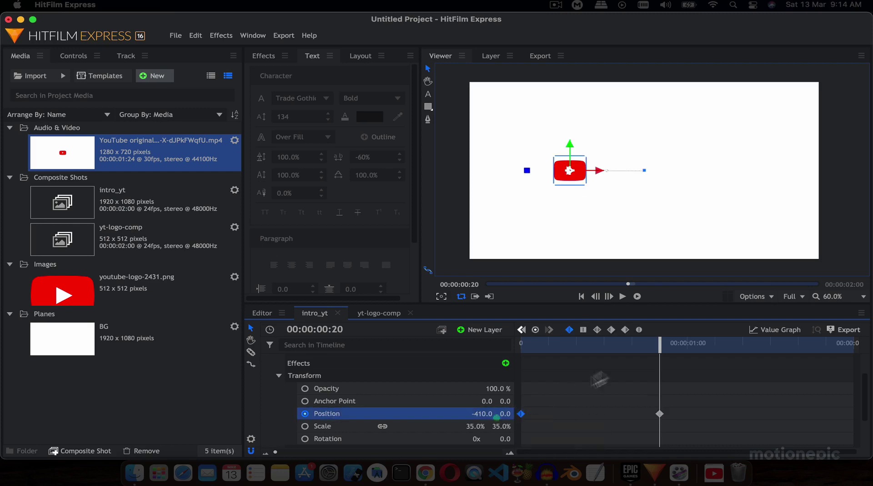
{"action": "left_click", "coordinate": [638, 330]}
{"action": "left_click", "coordinate": [764, 330]}
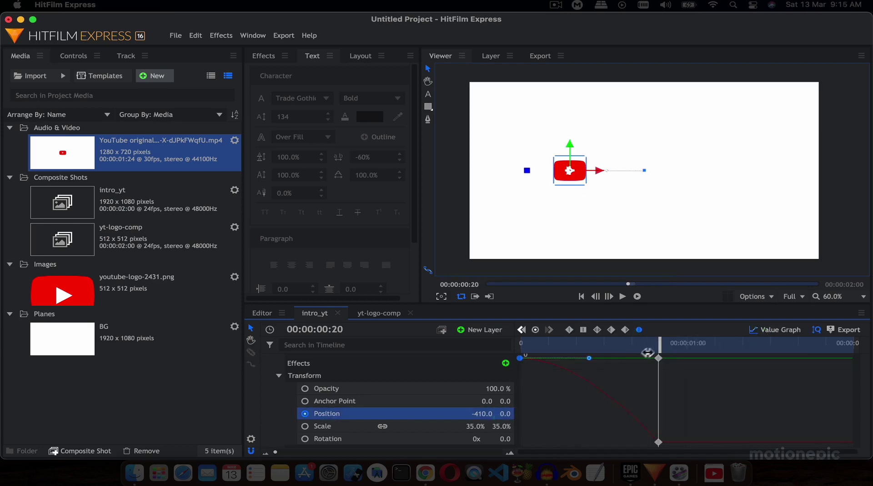
{"action": "key", "text": "shift"}
{"action": "left_click_drag", "start_coordinate": [593, 359], "coordinate": [672, 366]}
{"action": "left_click", "coordinate": [771, 332]}
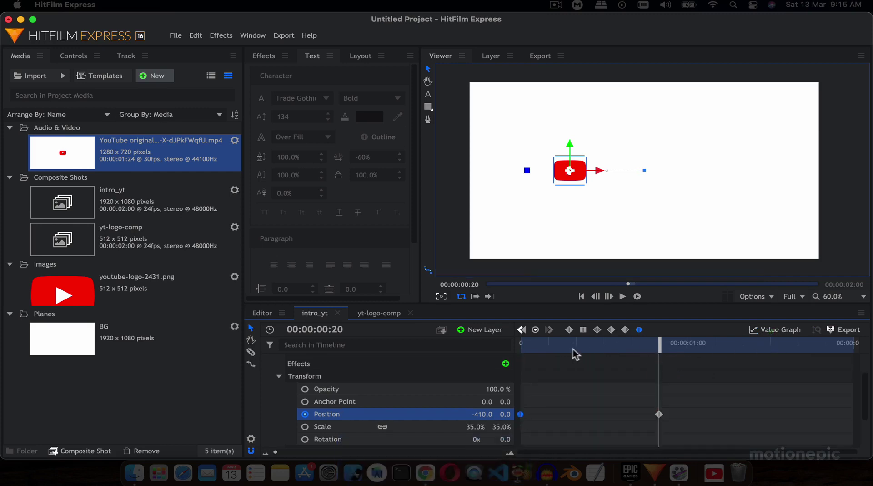
{"action": "left_click_drag", "start_coordinate": [537, 350], "coordinate": [528, 350]}
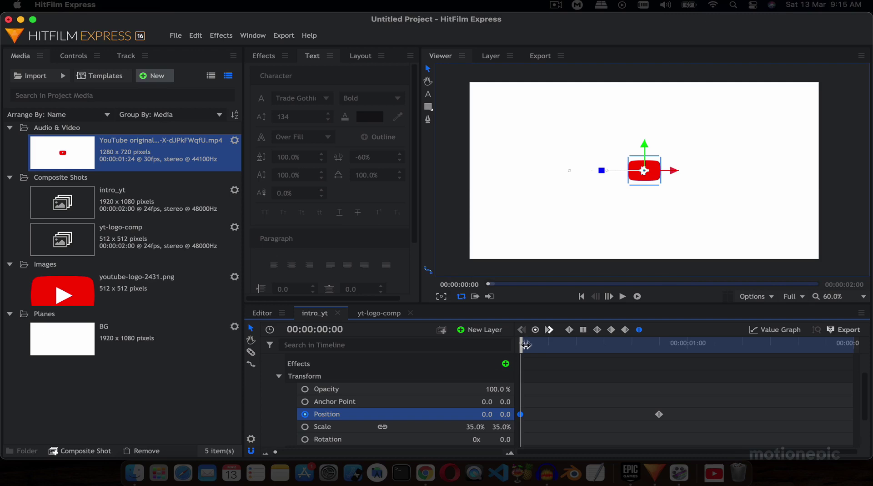
{"action": "key", "text": "space"}
{"action": "key", "text": "space"}
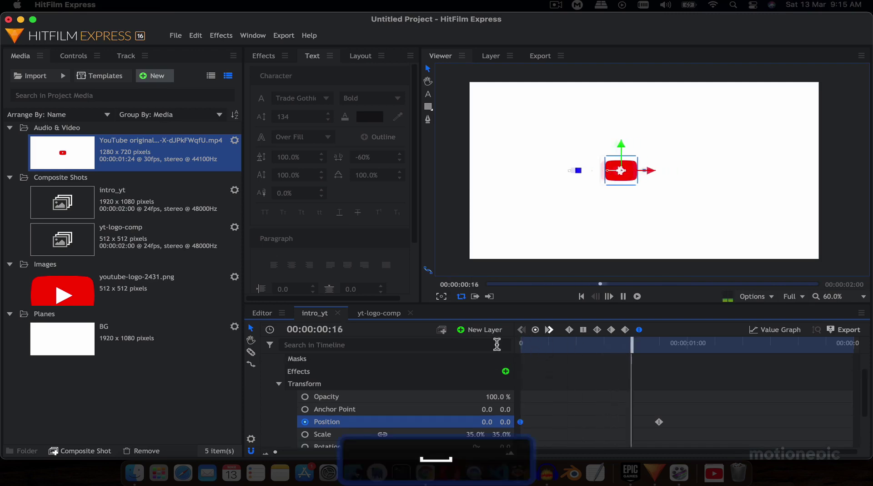
Step: Keyframe the text's Position at frames 20 and 0, starting off-screen left at X -529
{"action": "left_click", "coordinate": [336, 418]}
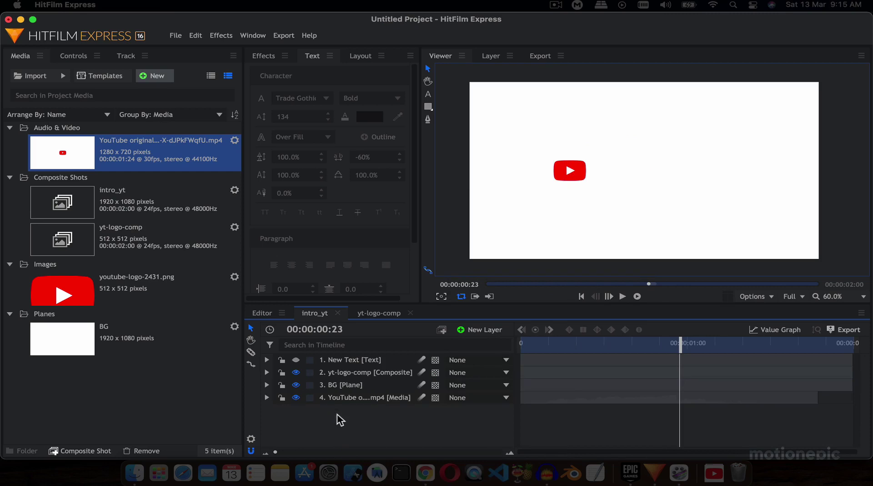
{"action": "left_click", "coordinate": [295, 360]}
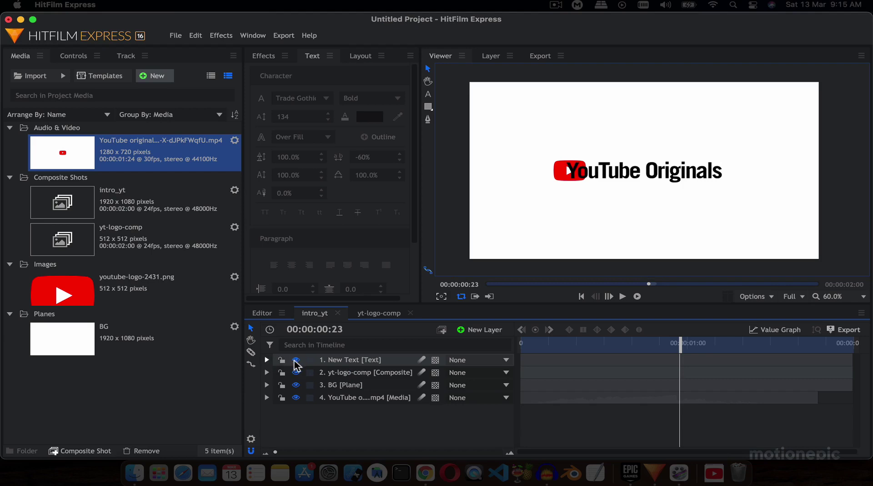
{"action": "left_click", "coordinate": [266, 360]}
{"action": "left_click", "coordinate": [279, 372]}
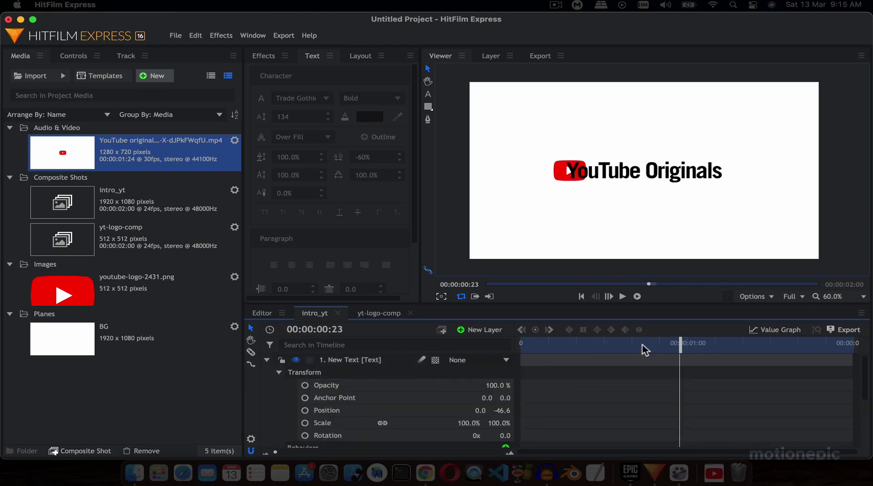
{"action": "left_click_drag", "start_coordinate": [673, 344], "coordinate": [653, 344]}
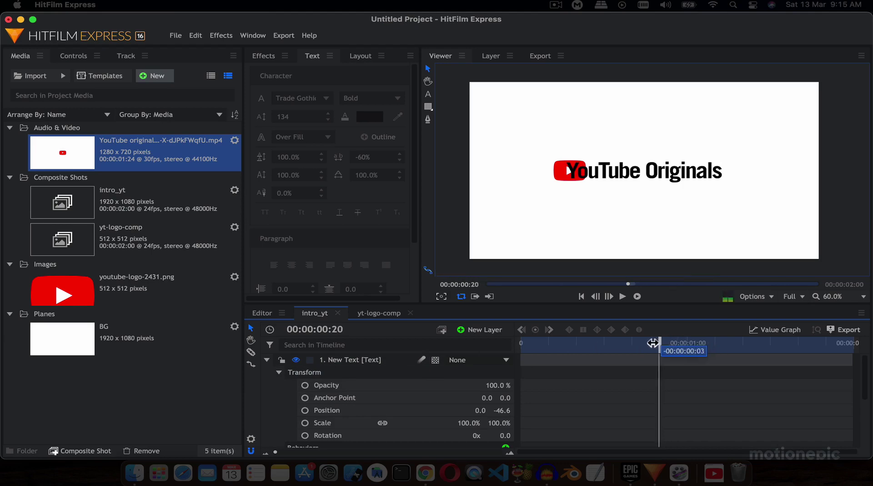
{"action": "left_click", "coordinate": [305, 410]}
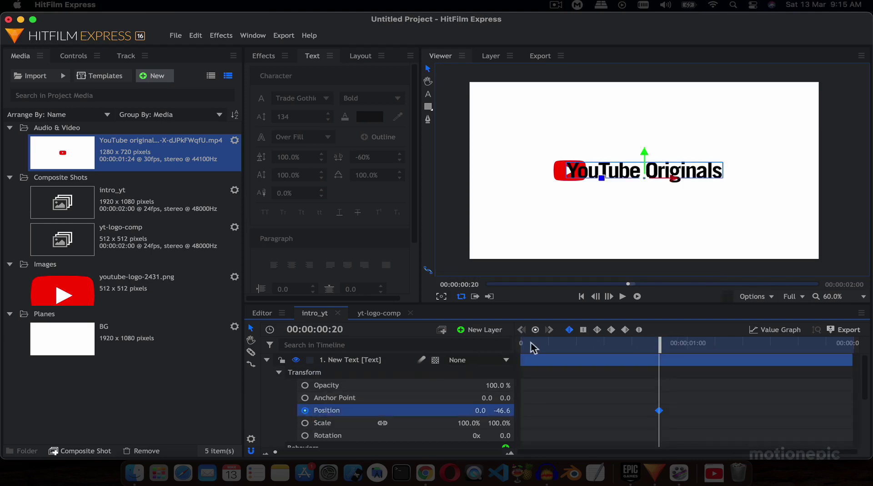
{"action": "left_click_drag", "start_coordinate": [327, 330], "coordinate": [296, 331]}
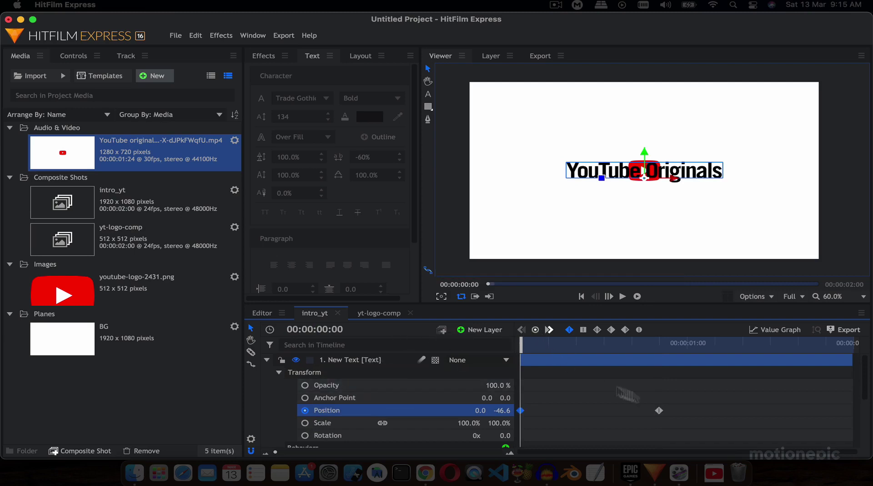
{"action": "mouse_move", "coordinate": [660, 410]}
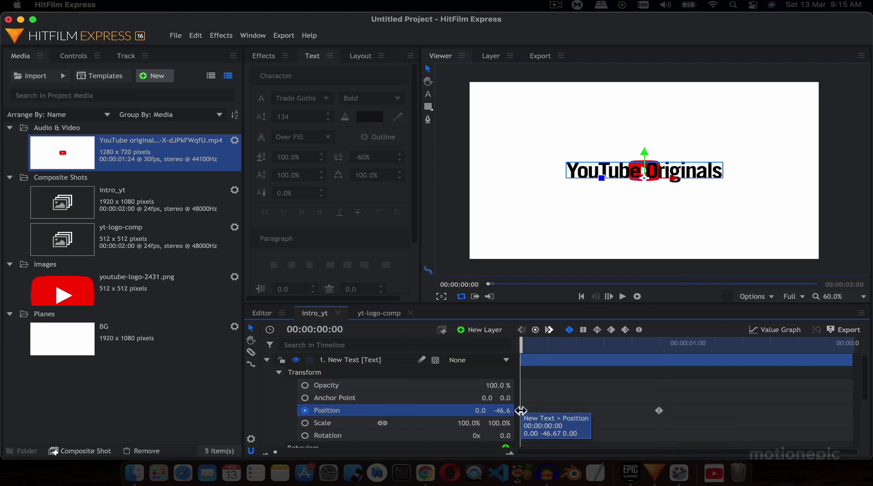
{"action": "left_click_drag", "start_coordinate": [480, 410], "coordinate": [387, 410]}
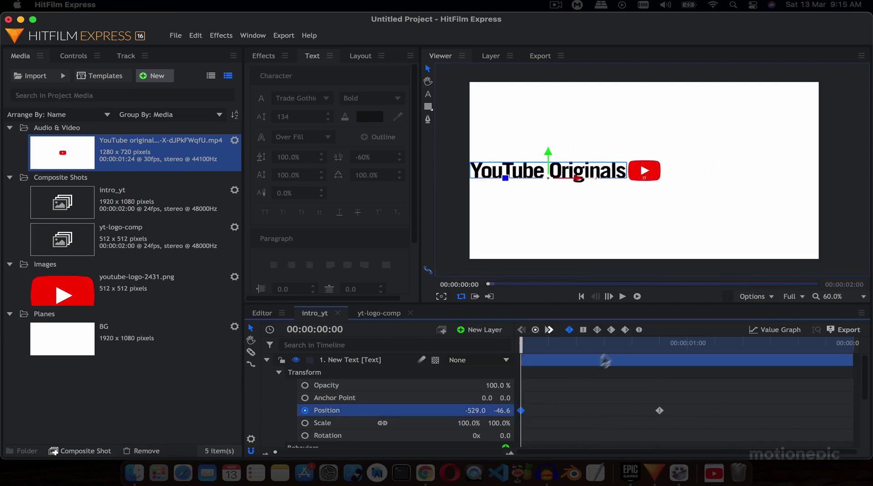
Step: Make the text's Position keyframes Manual Bezier and ease the curve handle in the Value Graph
{"action": "left_click", "coordinate": [639, 330]}
{"action": "left_click", "coordinate": [762, 330]}
{"action": "key", "text": "shift"}
{"action": "mouse_move", "coordinate": [591, 435]}
{"action": "left_click_drag", "start_coordinate": [590, 435], "coordinate": [702, 438]}
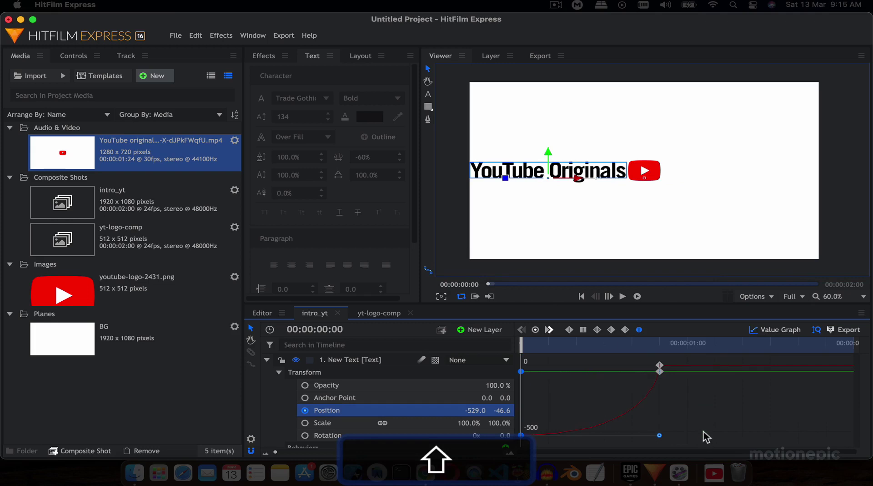
{"action": "left_click", "coordinate": [758, 330]}
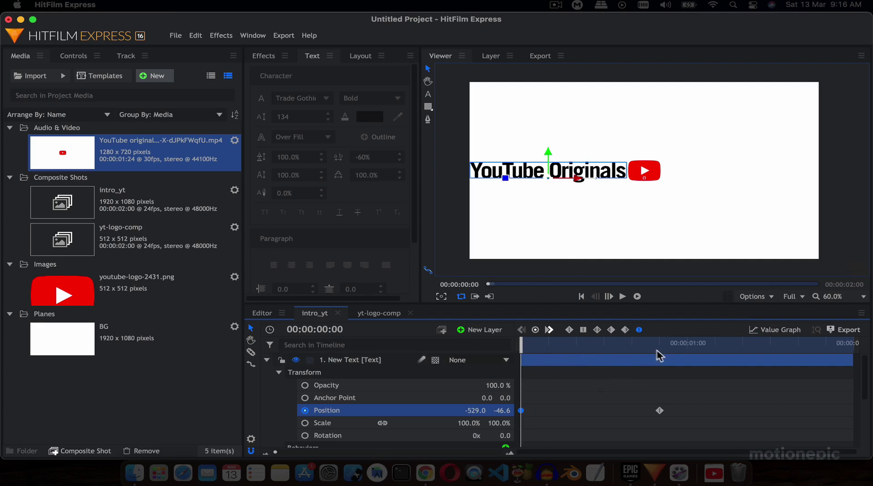
Step: Set the text's final Position X to 117 at frame 20 after previewing the slide
{"action": "key", "text": "space"}
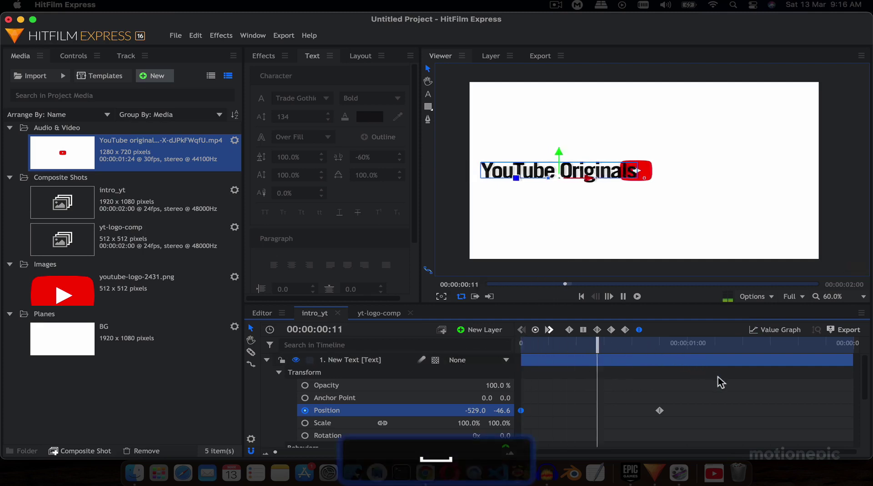
{"action": "left_click", "coordinate": [659, 410]}
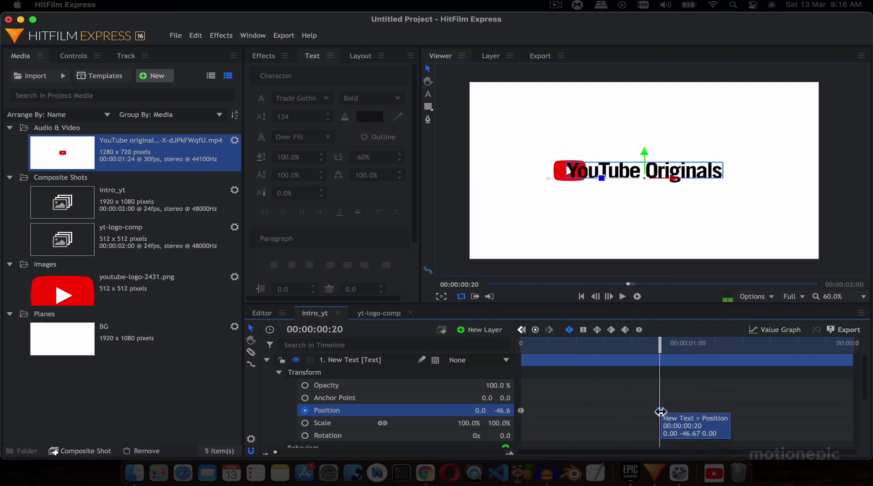
{"action": "left_click_drag", "start_coordinate": [480, 411], "coordinate": [532, 411]}
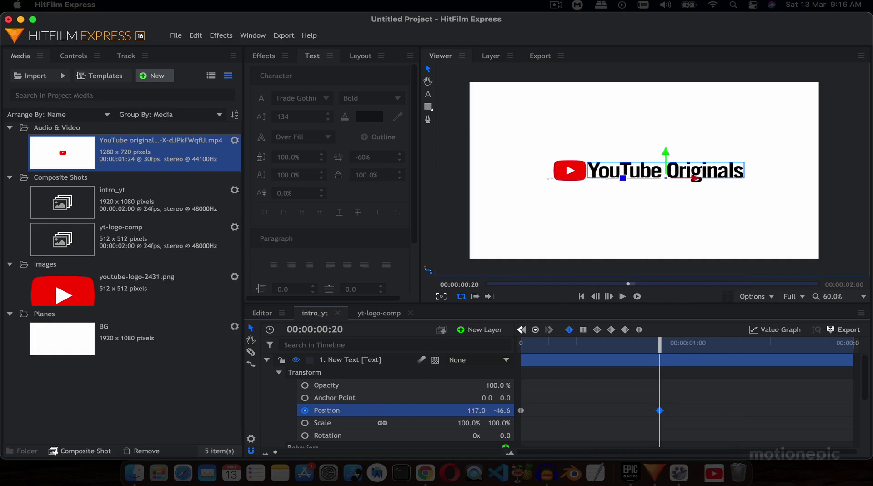
{"action": "left_click", "coordinate": [672, 200]}
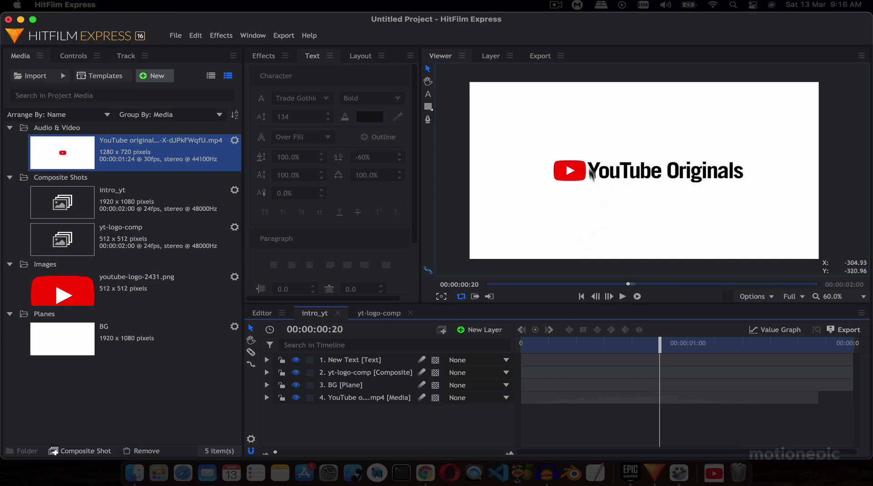
Step: Find the Fill Color effect in Effects and apply it to the BG plane
{"action": "left_click", "coordinate": [263, 57]}
{"action": "left_click", "coordinate": [272, 75]}
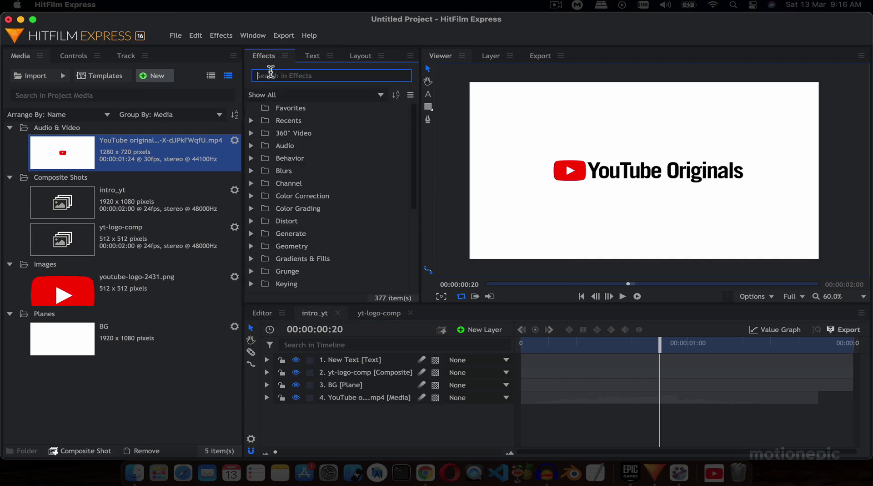
{"action": "type", "text": "fill"}
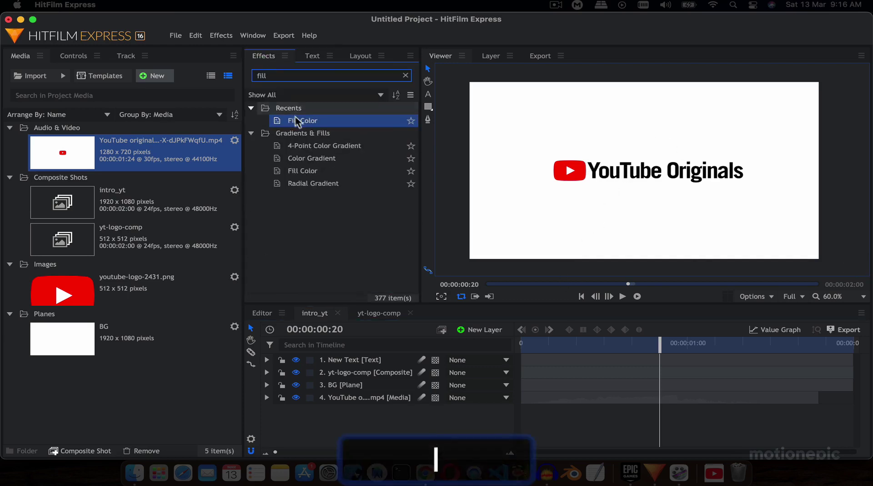
{"action": "left_click_drag", "start_coordinate": [302, 121], "coordinate": [501, 223]}
{"action": "left_click", "coordinate": [291, 425]}
{"action": "scroll", "coordinate": [380, 412], "scroll_direction": "down", "scroll_amount": 1}
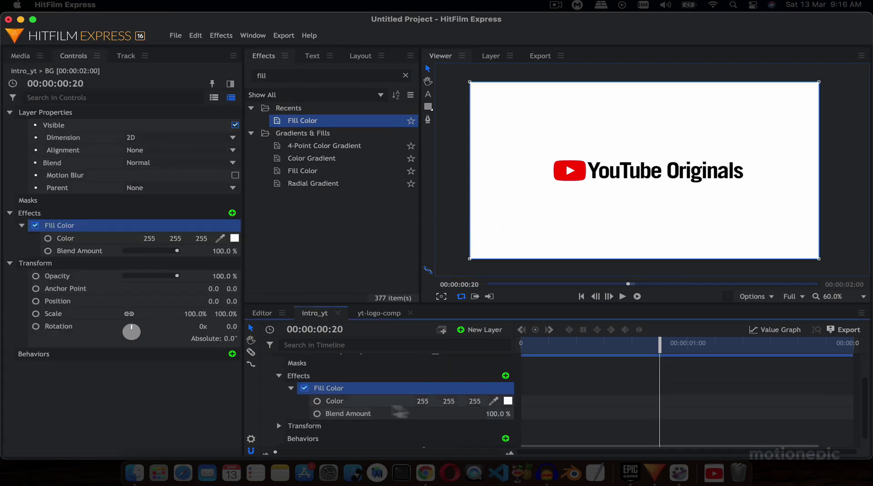
Step: Keyframe the BG fill white at frame 20 and the logo's sampled red at frame 21
{"action": "left_click", "coordinate": [318, 401]}
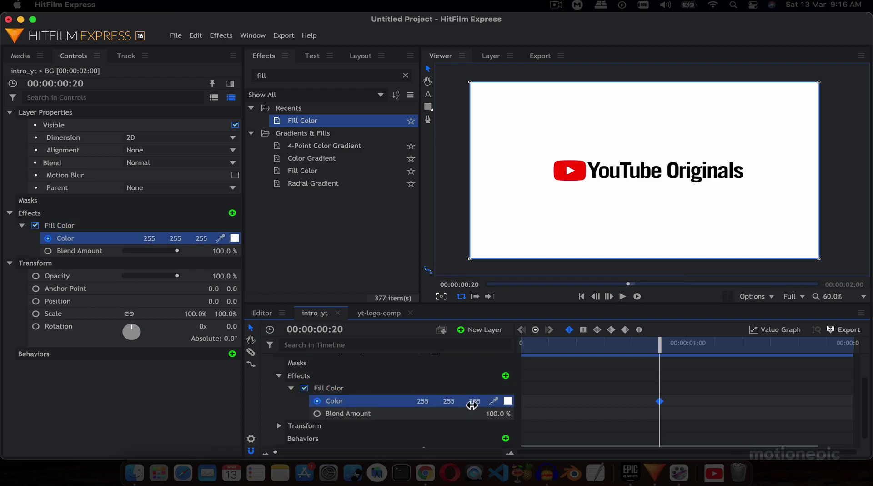
{"action": "key", "text": "Right"}
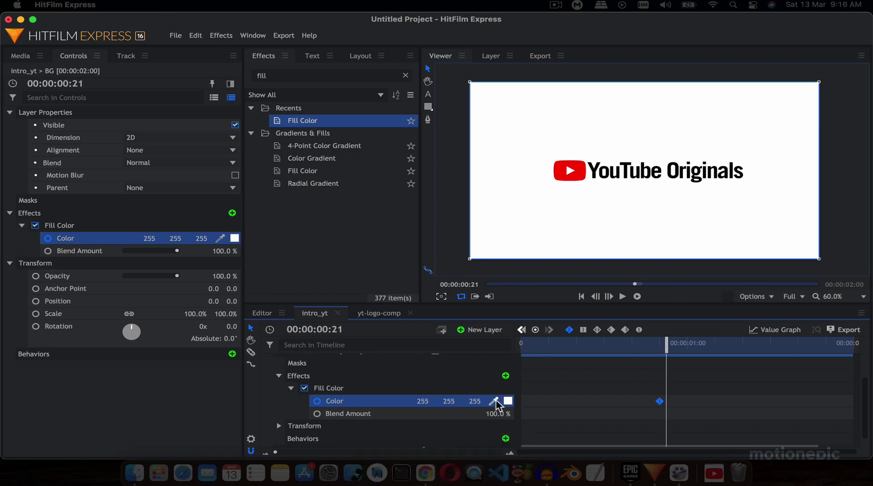
{"action": "left_click", "coordinate": [494, 401]}
{"action": "left_click", "coordinate": [584, 167]}
Step: Play back from before frame 20 to check the background's white-to-red flip
{"action": "left_click", "coordinate": [650, 344]}
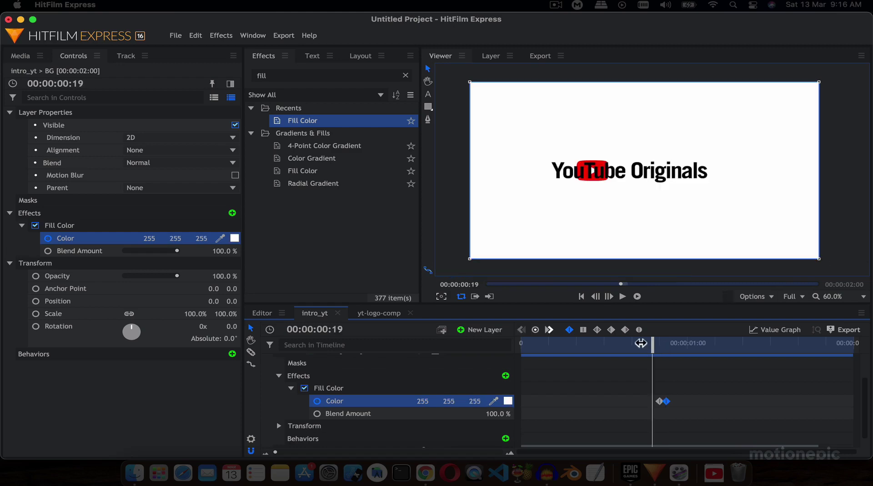
{"action": "left_click", "coordinate": [637, 342]}
{"action": "key", "text": "space"}
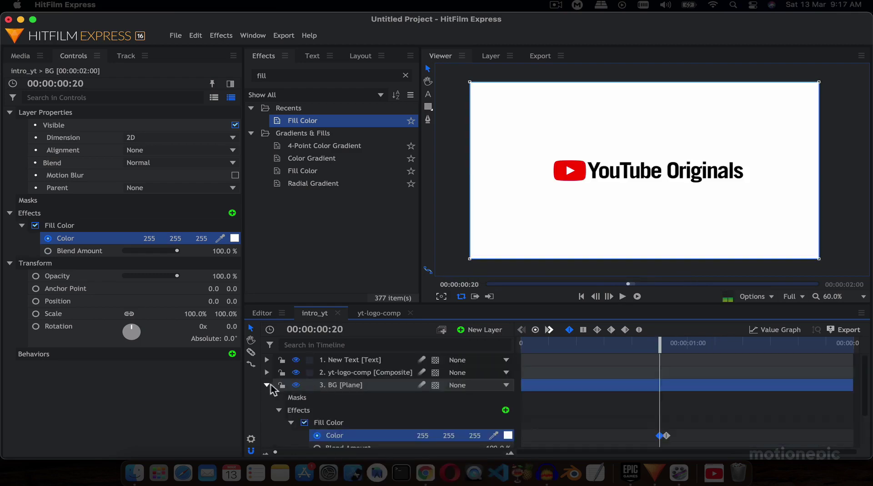
{"action": "left_click", "coordinate": [267, 386]}
Step: Apply Fill Color to the New Text layer and keyframe it black at frame 20
{"action": "left_click", "coordinate": [332, 360]}
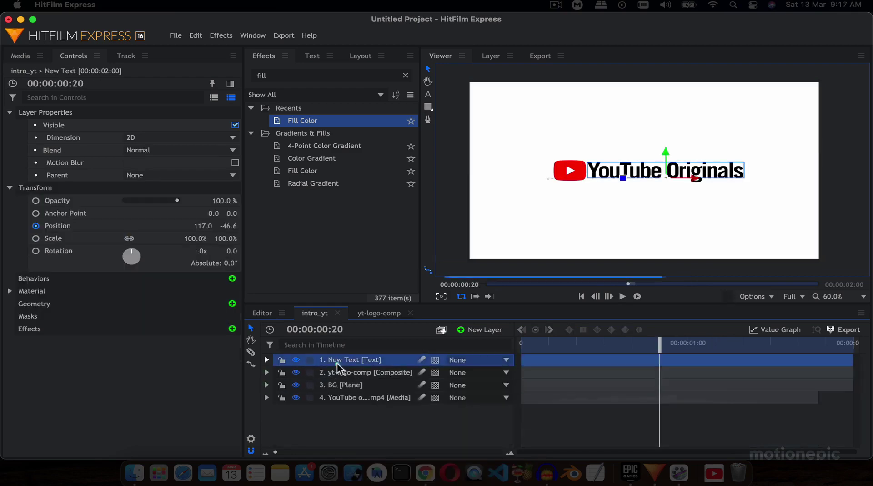
{"action": "left_click", "coordinate": [305, 133]}
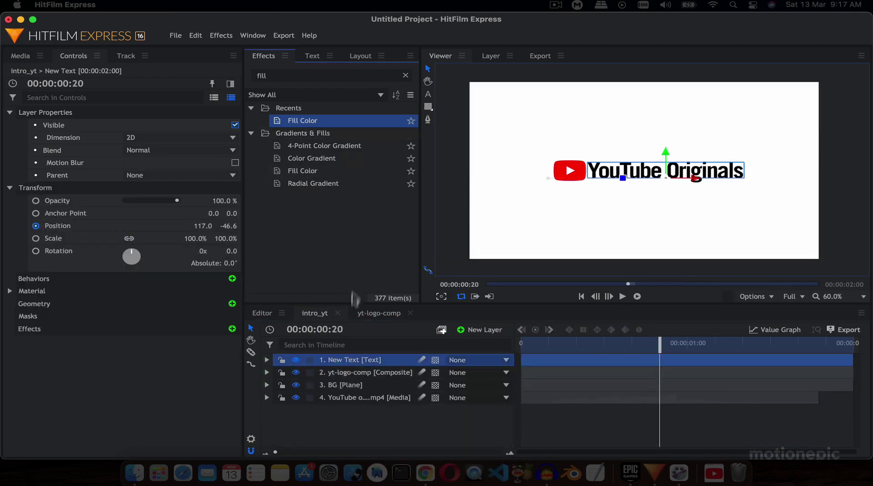
{"action": "left_click_drag", "start_coordinate": [352, 367], "coordinate": [351, 366]}
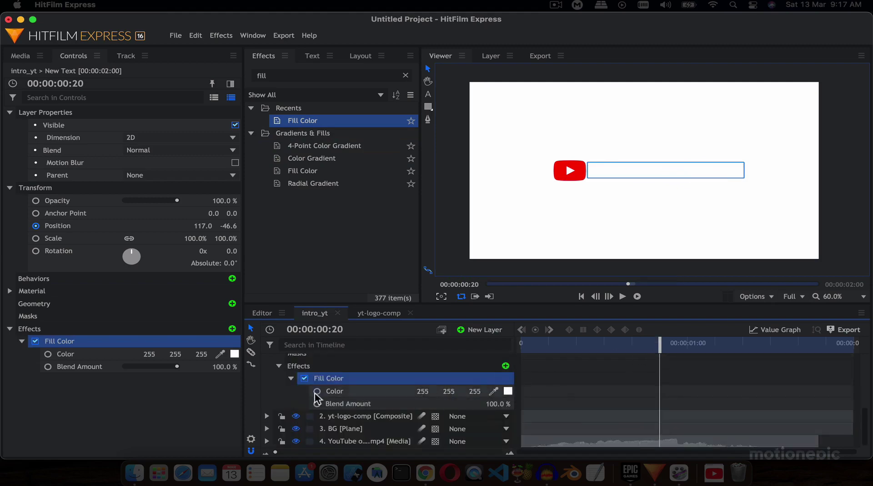
{"action": "left_click", "coordinate": [317, 391]}
{"action": "left_click", "coordinate": [508, 391]}
{"action": "left_click_drag", "start_coordinate": [735, 384], "coordinate": [821, 383]}
{"action": "left_click", "coordinate": [802, 422]}
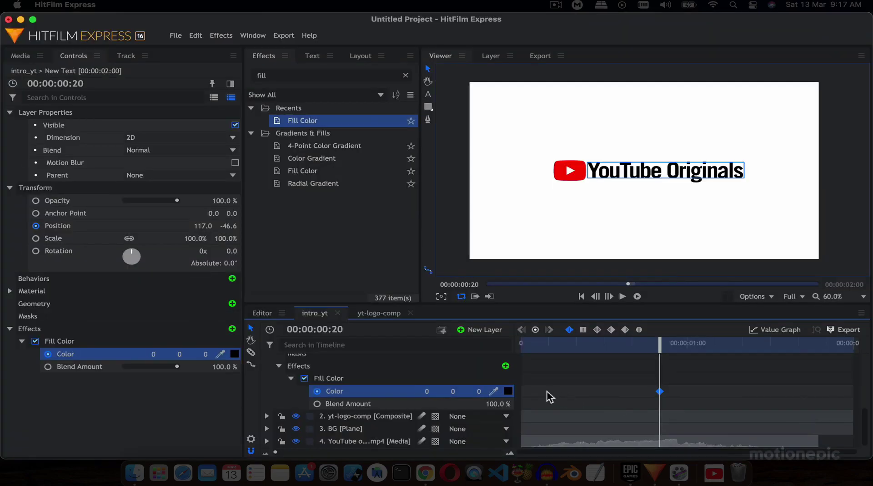
Step: Keyframe the text fill colour white at frame 21
{"action": "key", "text": "Right"}
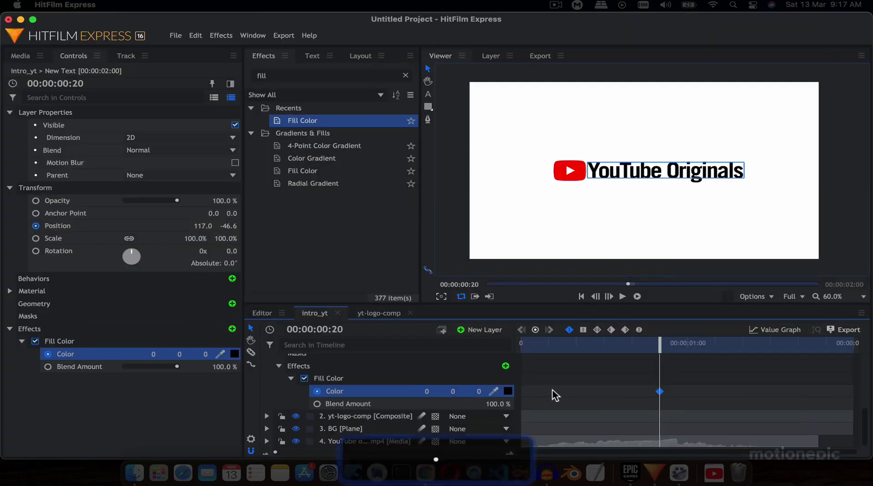
{"action": "left_click", "coordinate": [508, 391]}
{"action": "left_click_drag", "start_coordinate": [751, 383], "coordinate": [669, 392]}
{"action": "left_click", "coordinate": [816, 422]}
{"action": "left_click", "coordinate": [380, 376]}
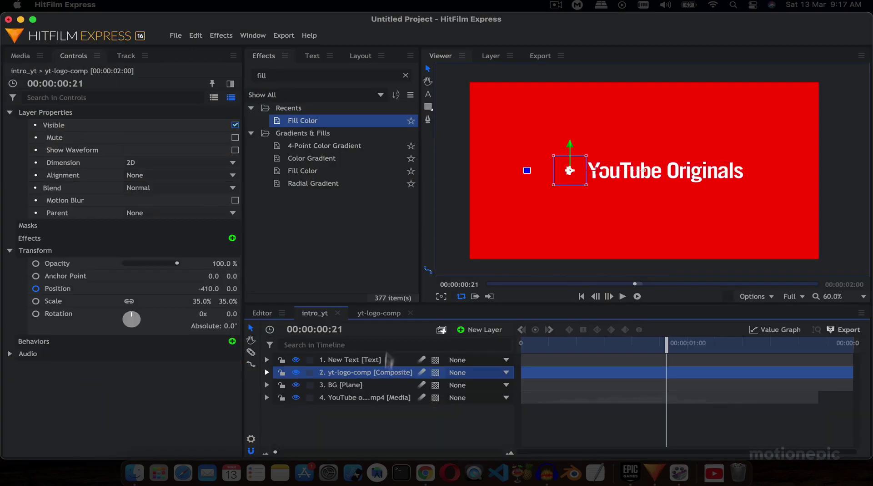
Step: Apply Fill Color to yt-logo-comp, keeping its default white 255 255 255
{"action": "left_click_drag", "start_coordinate": [315, 122], "coordinate": [351, 372]}
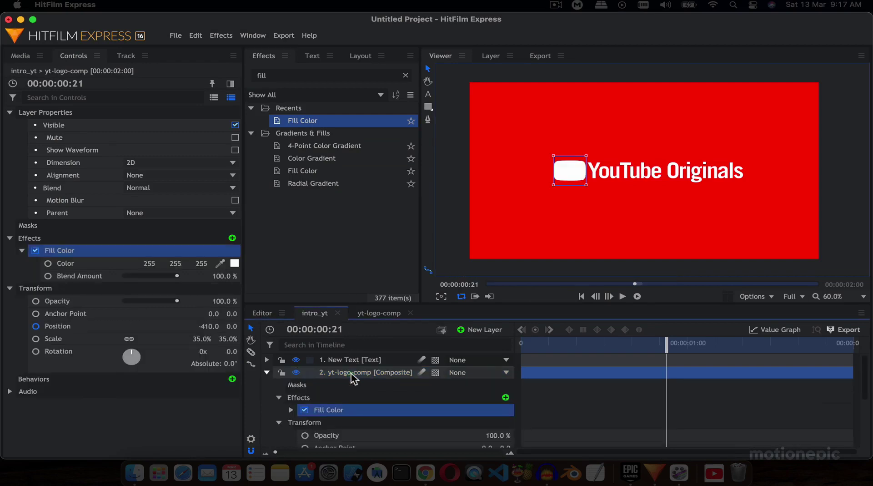
{"action": "scroll", "coordinate": [566, 176], "scroll_direction": "up", "scroll_amount": 5}
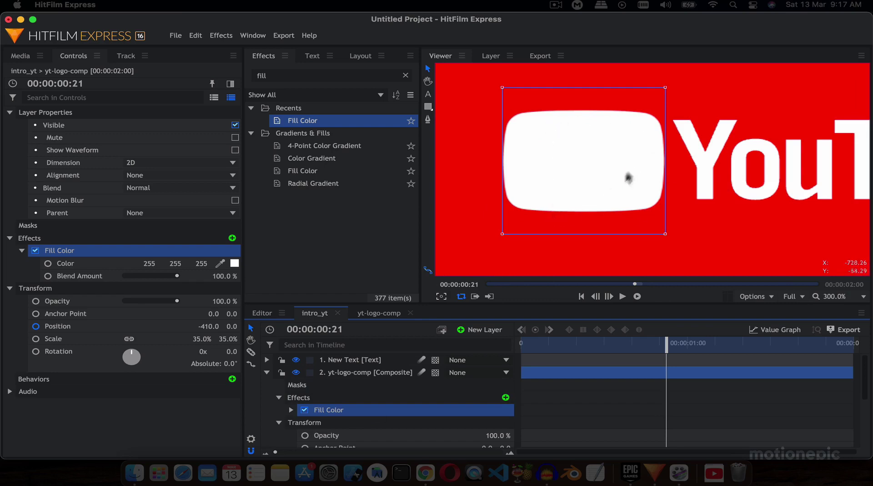
{"action": "scroll", "coordinate": [614, 158], "scroll_direction": "down", "scroll_amount": 1}
{"action": "scroll", "coordinate": [614, 158], "scroll_direction": "down", "scroll_amount": 1}
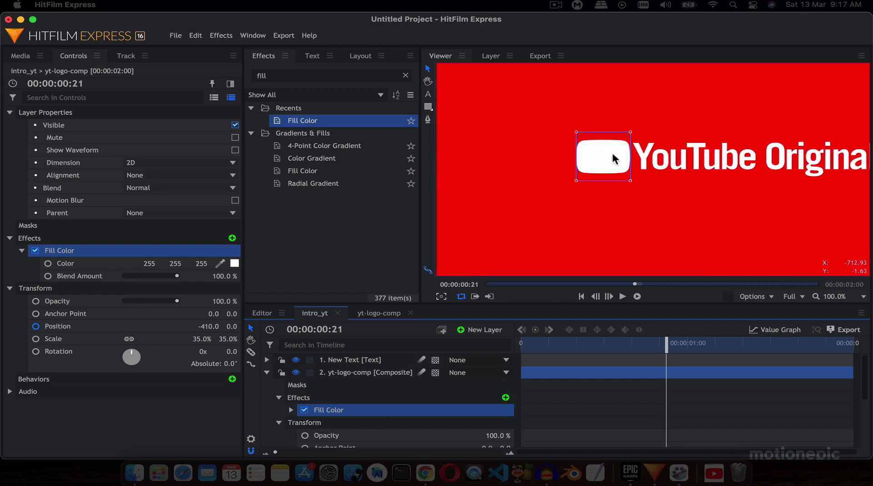